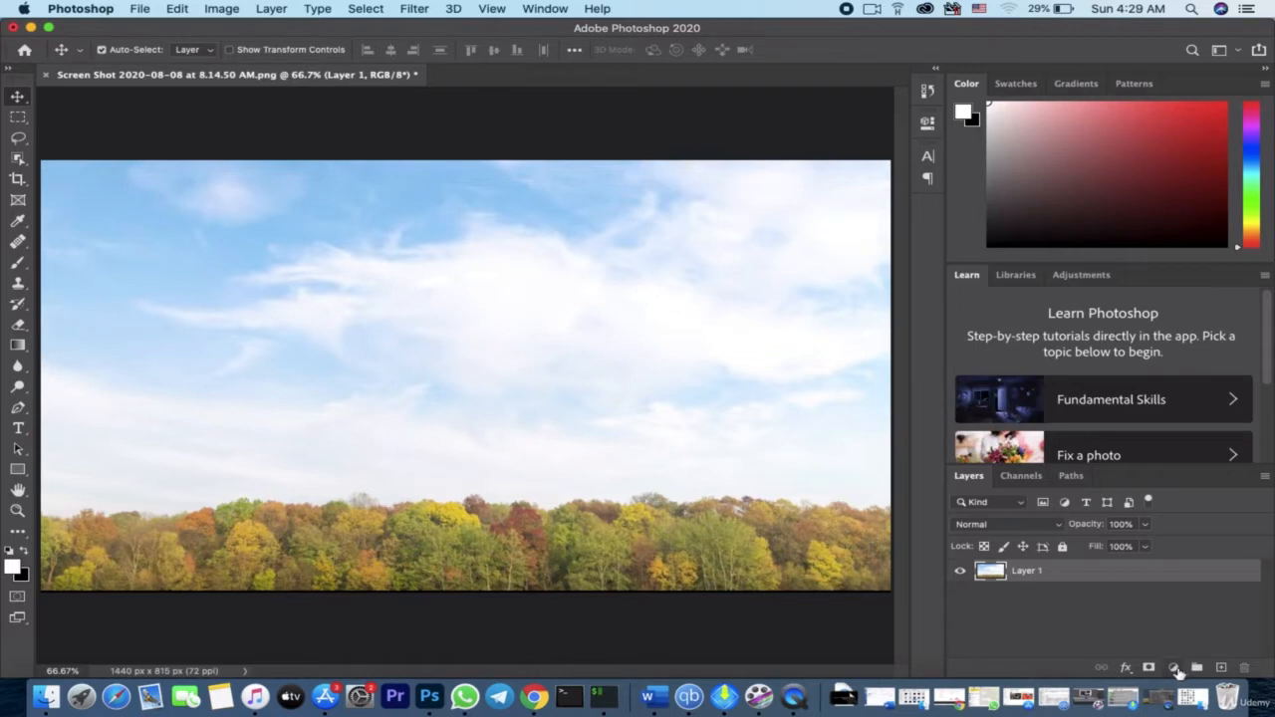
Add a Solid Color fill layer above the landscape photo with the near-black colour 070707
{"action": "left_click", "coordinate": [1174, 668]}
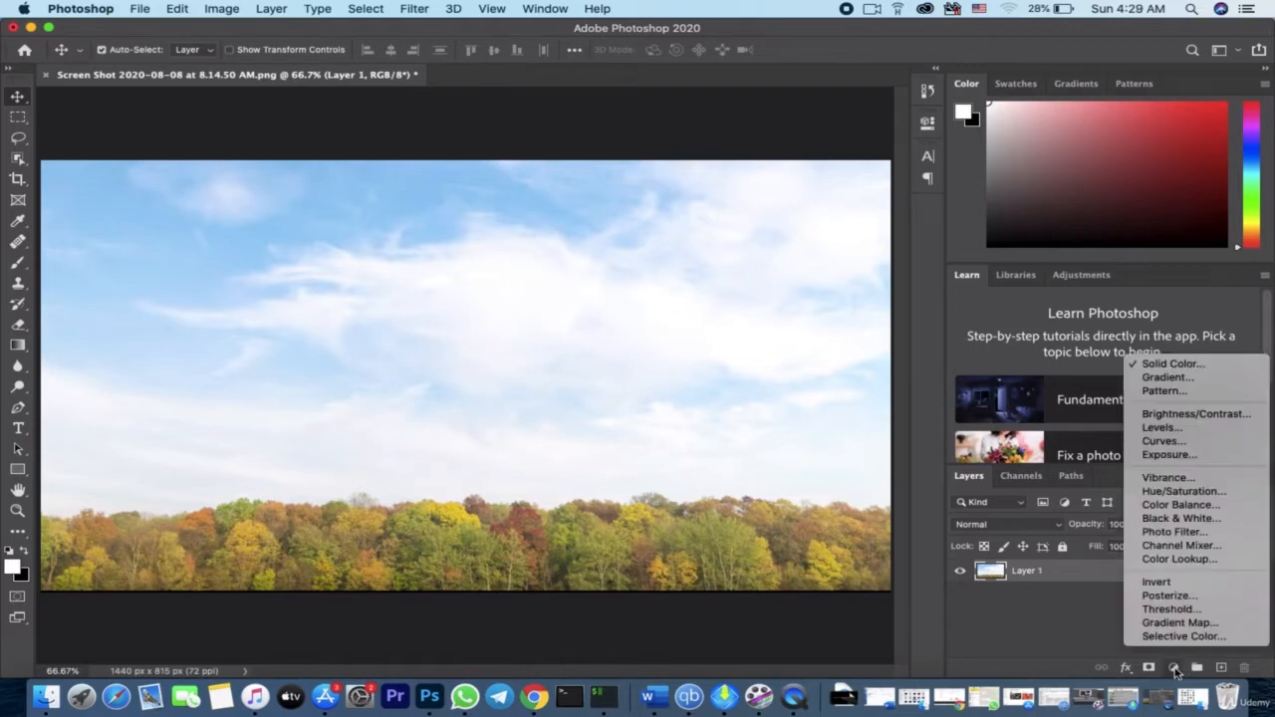
{"action": "left_click", "coordinate": [1173, 365]}
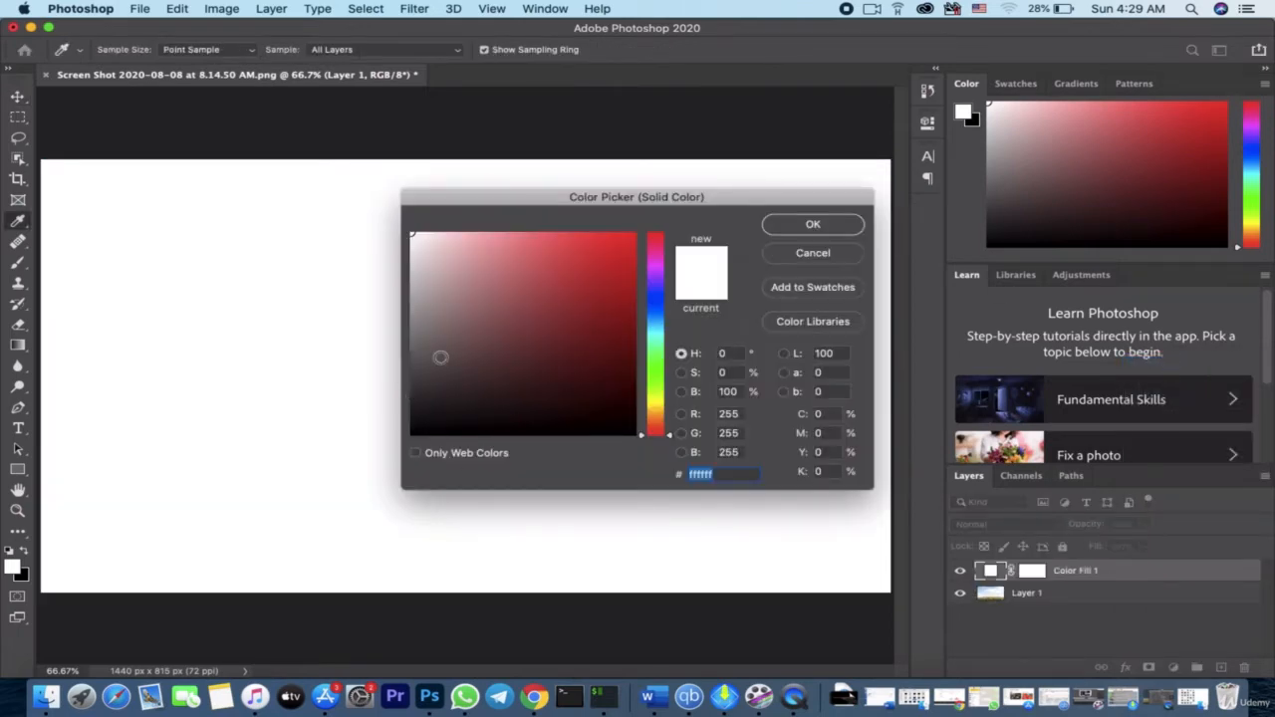
{"action": "left_click", "coordinate": [429, 371]}
{"action": "left_click_drag", "start_coordinate": [407, 436], "coordinate": [412, 429]}
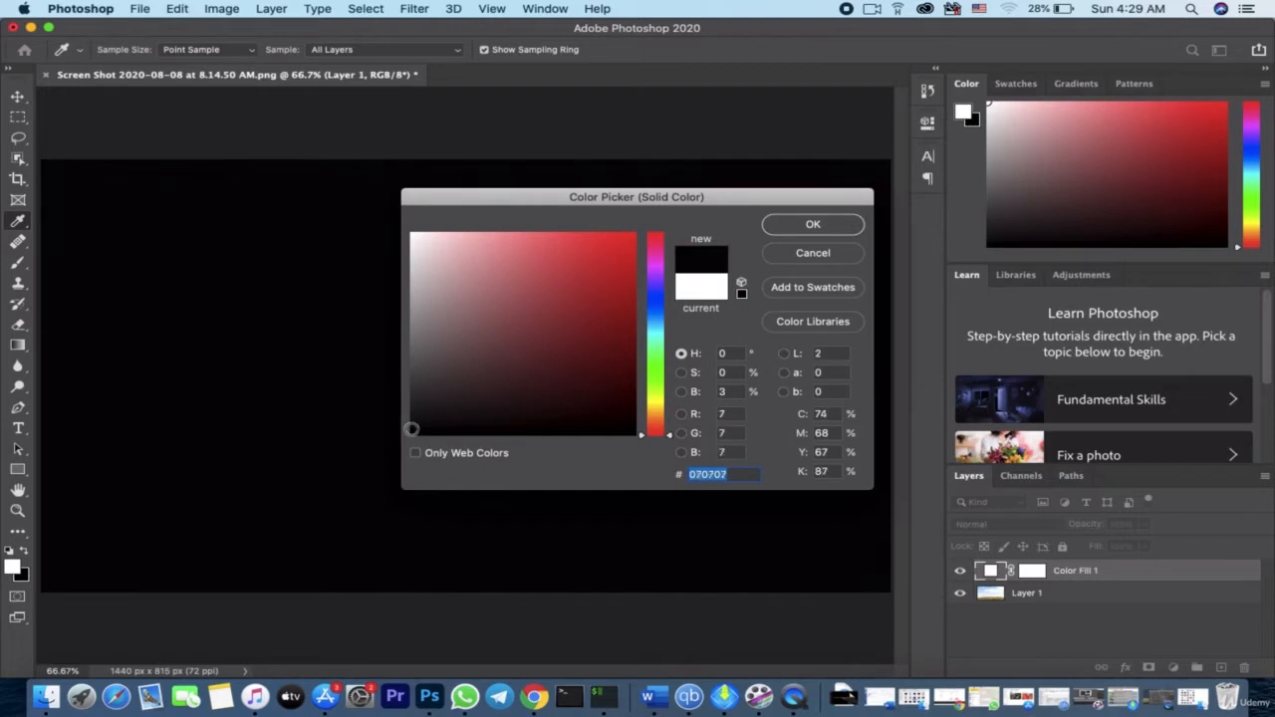
{"action": "left_click", "coordinate": [813, 226]}
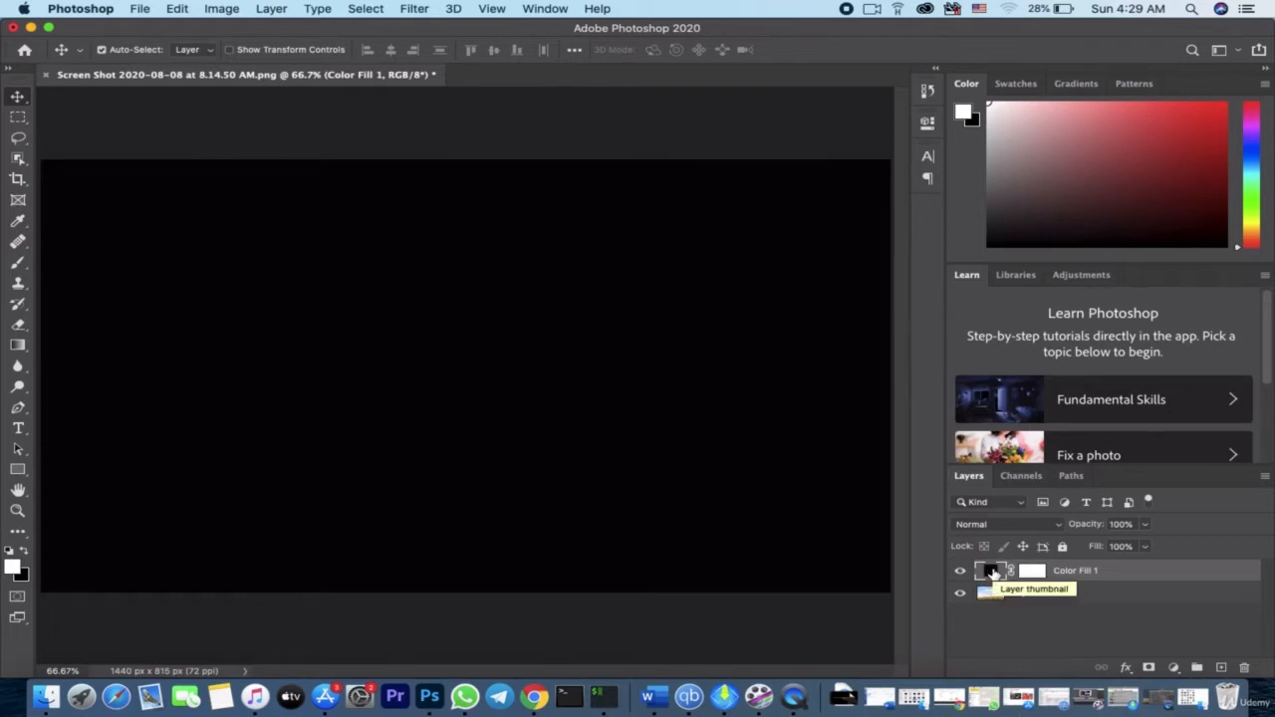
Change the fill layer's colour to the dark blue 33424e, keeping the layer hidden while sampling the sky and showing it again when done
{"action": "left_click", "coordinate": [960, 574]}
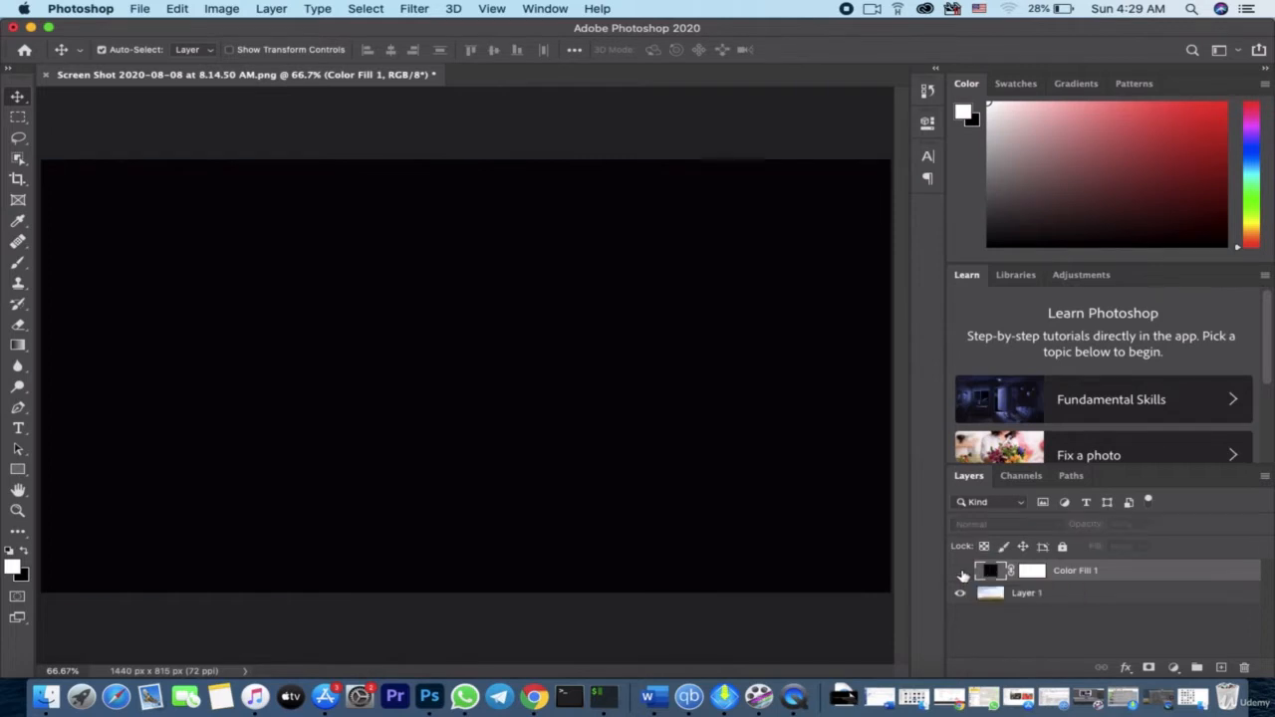
{"action": "double_click", "coordinate": [989, 574]}
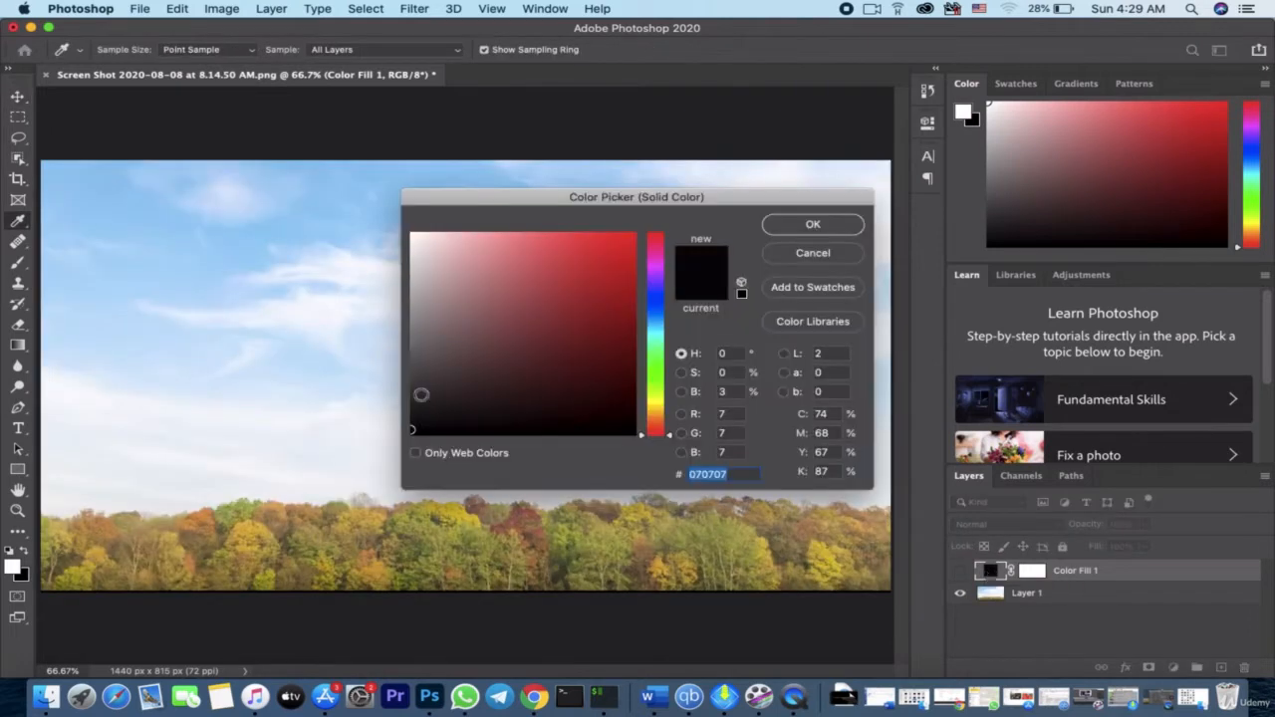
{"action": "left_click", "coordinate": [93, 296]}
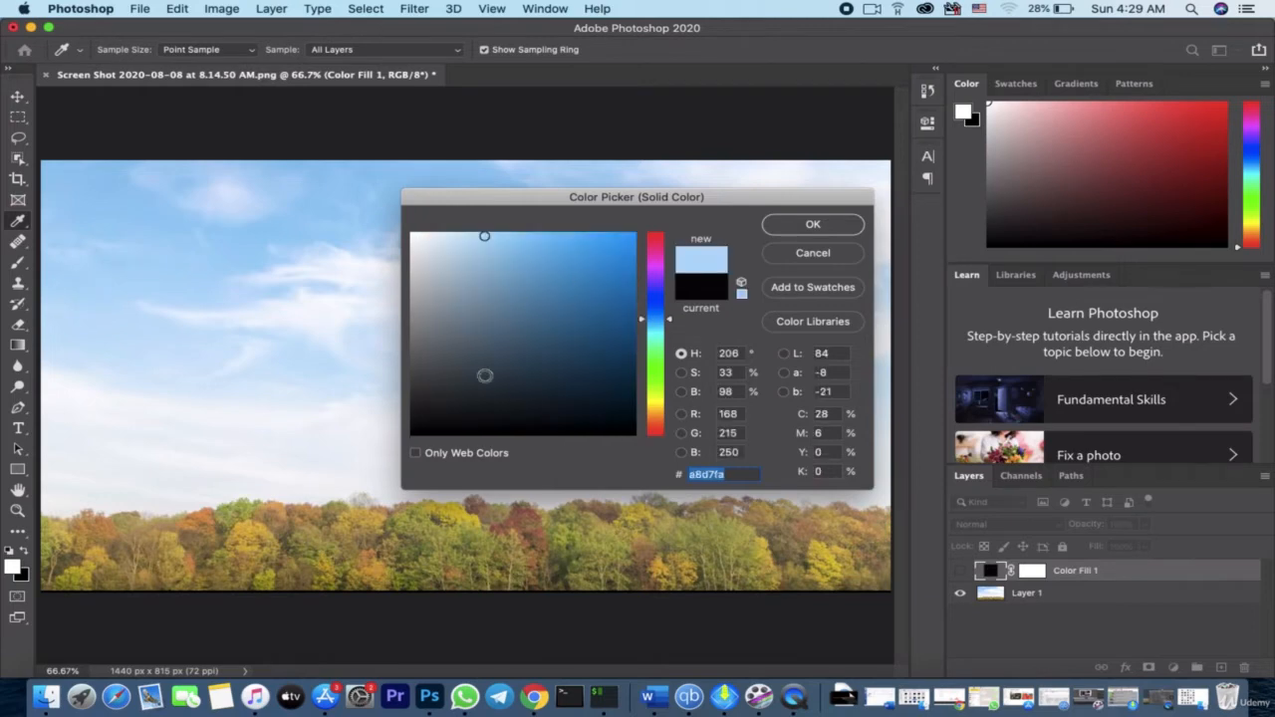
{"action": "mouse_move", "coordinate": [485, 263]}
{"action": "left_mouse_down"}
{"action": "mouse_move", "coordinate": [484, 370]}
{"action": "mouse_move", "coordinate": [513, 368]}
{"action": "left_mouse_up"}
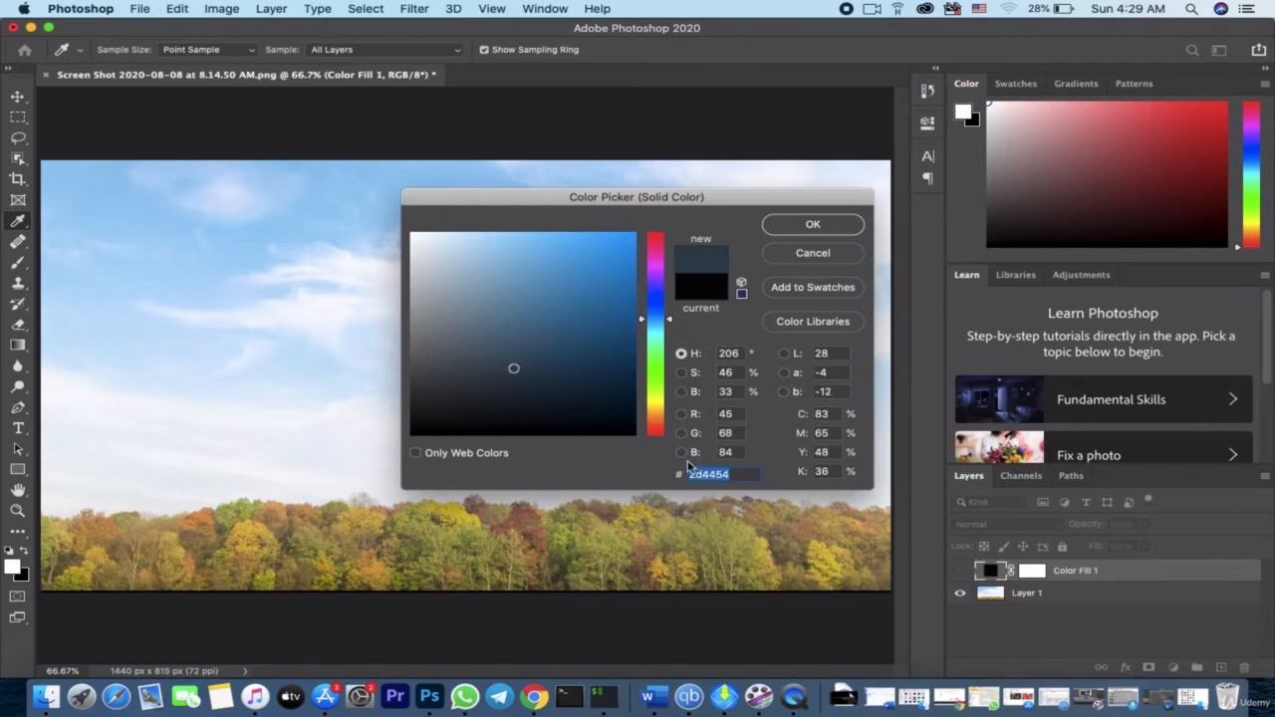
{"action": "type", "text": "33"}
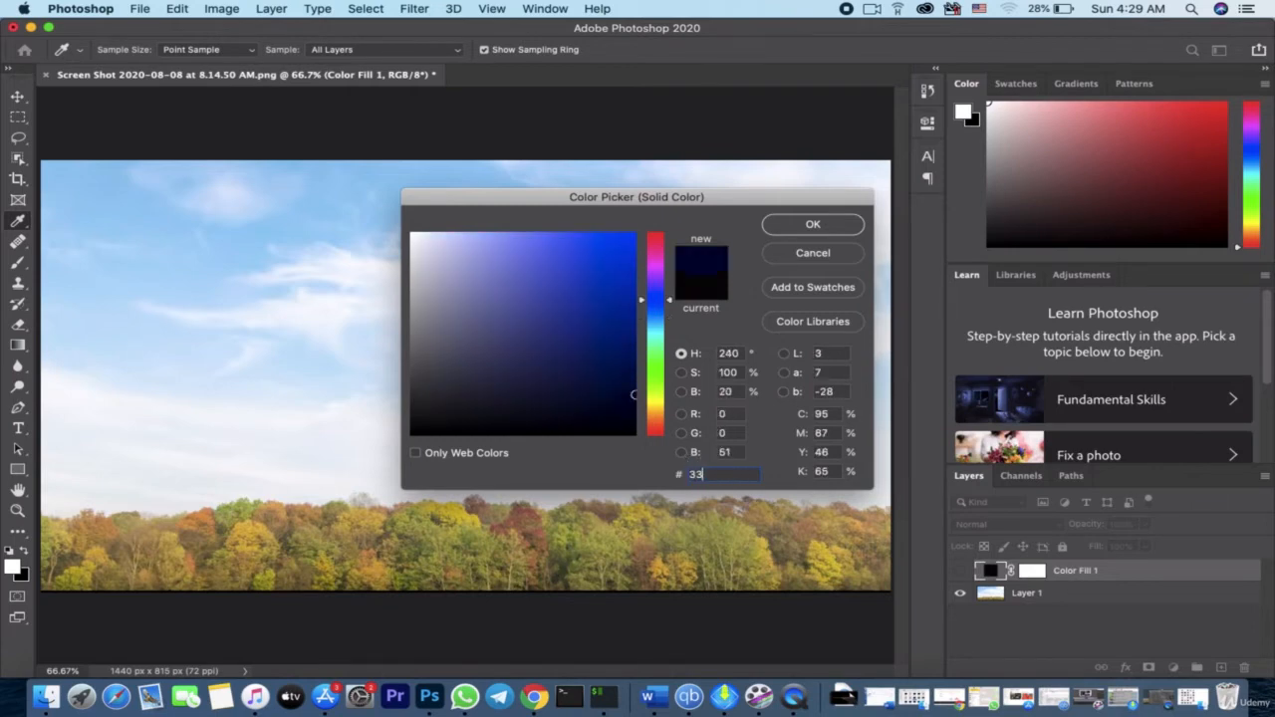
{"action": "type", "text": "42"}
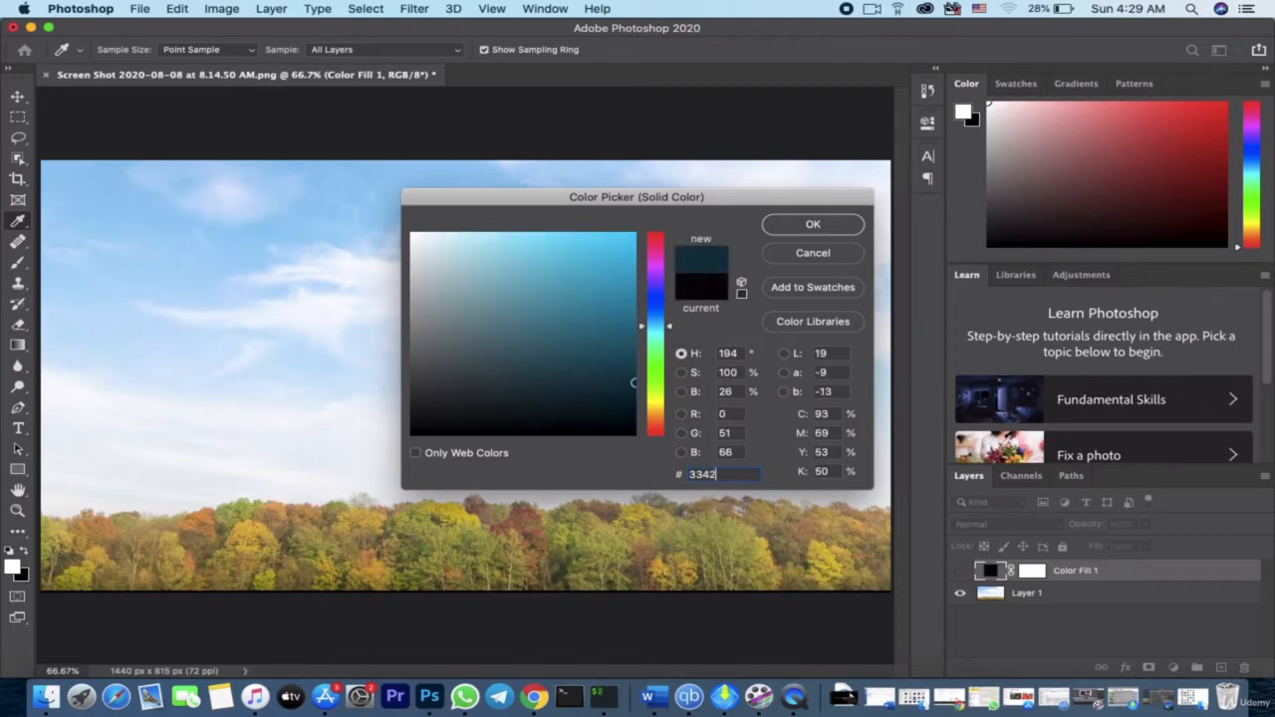
{"action": "type", "text": "4"}
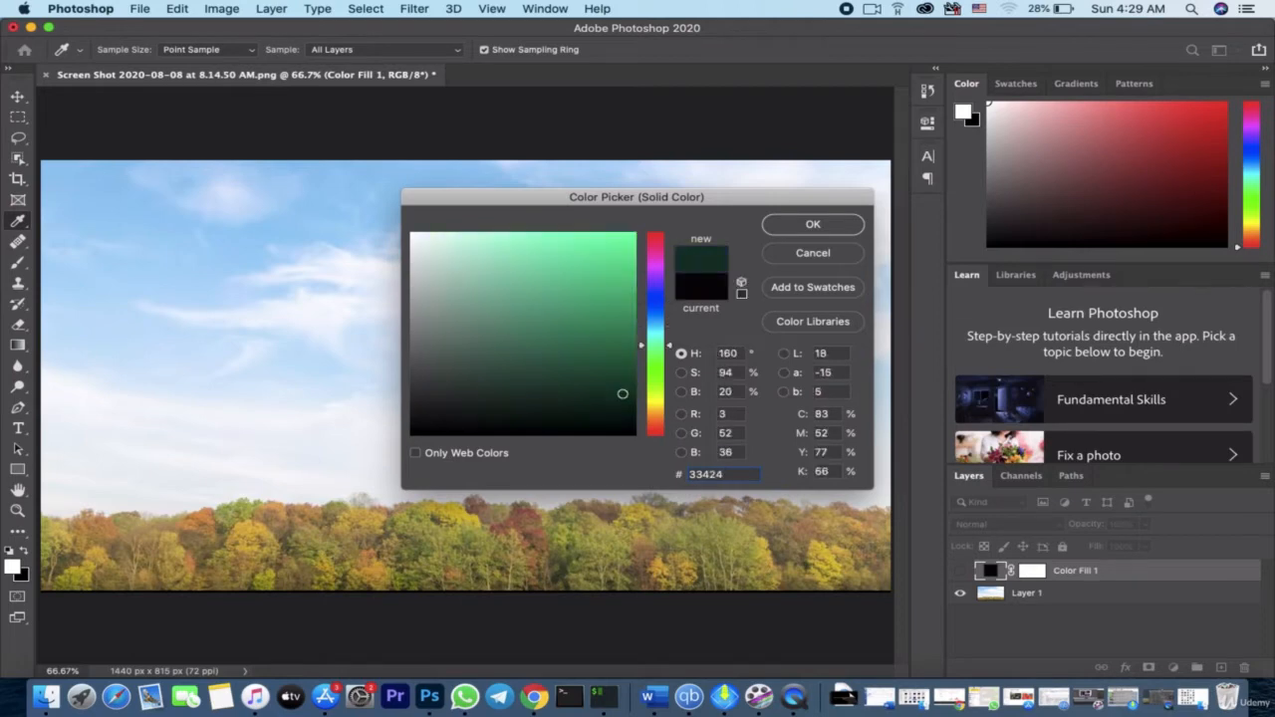
{"action": "type", "text": "e"}
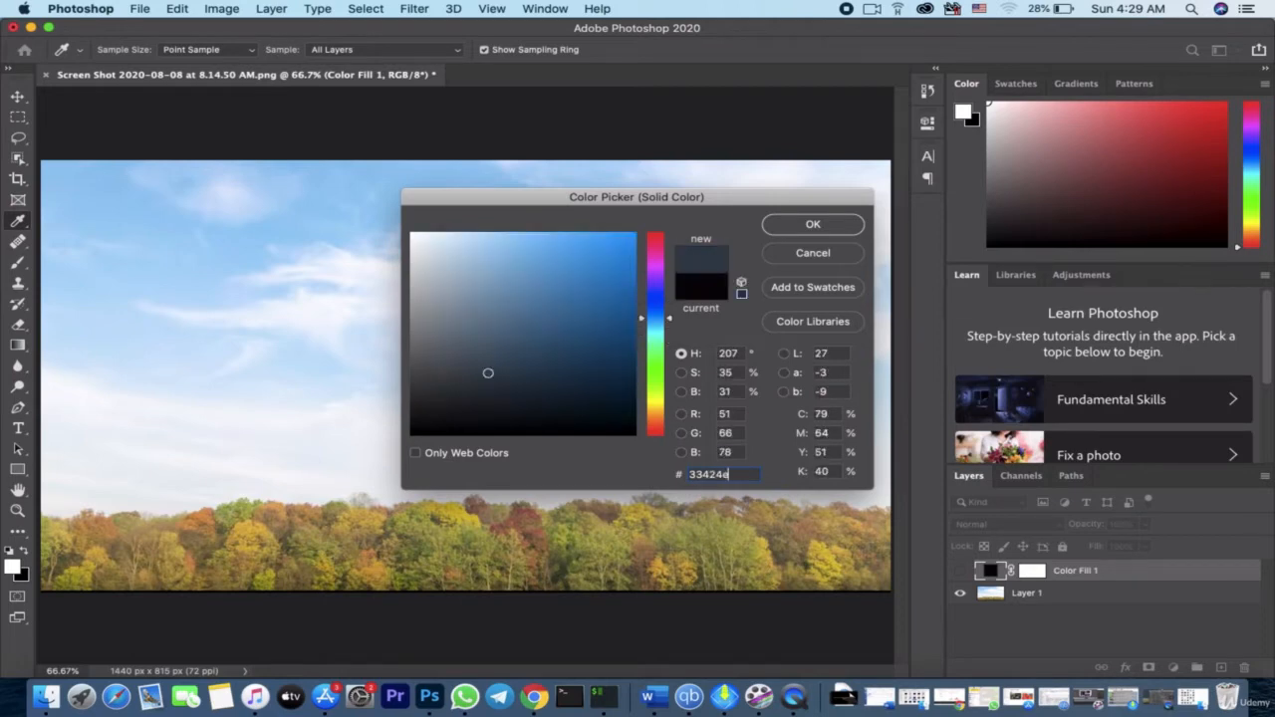
{"action": "left_click", "coordinate": [810, 226]}
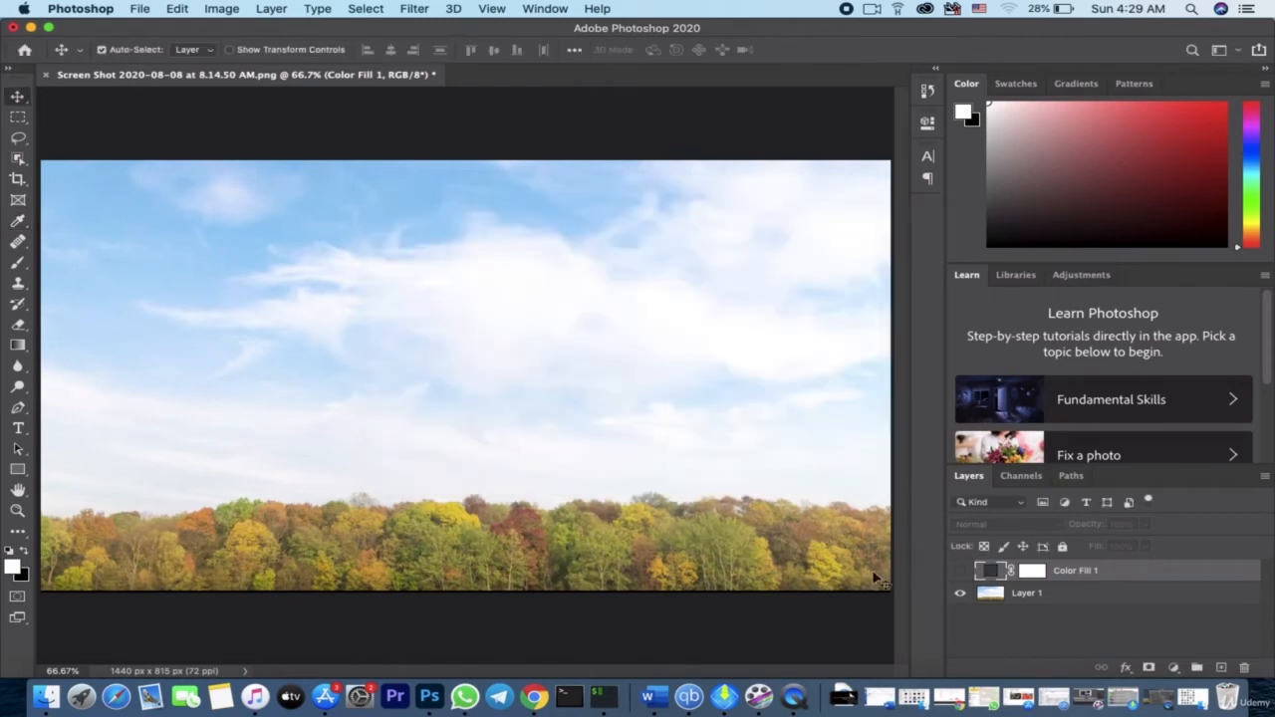
{"action": "left_click", "coordinate": [961, 573]}
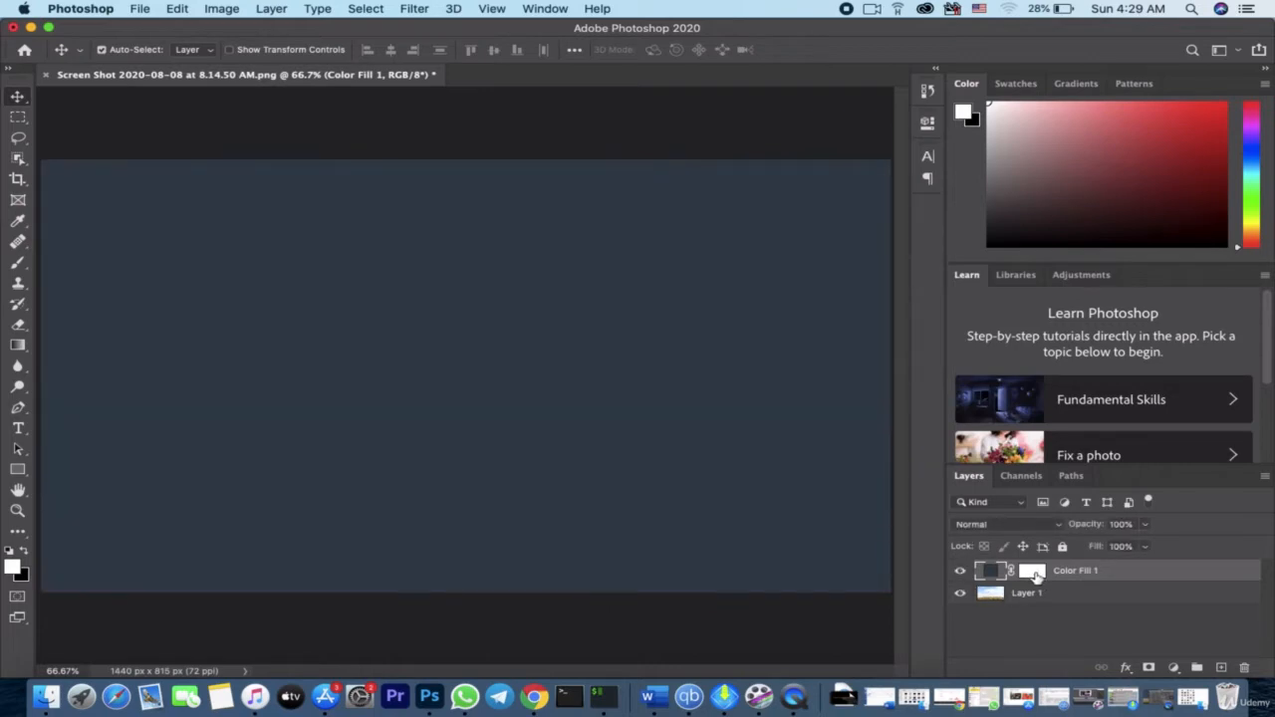
Invert the fill layer's mask to black and activate the Brush tool
{"action": "left_click", "coordinate": [1034, 572]}
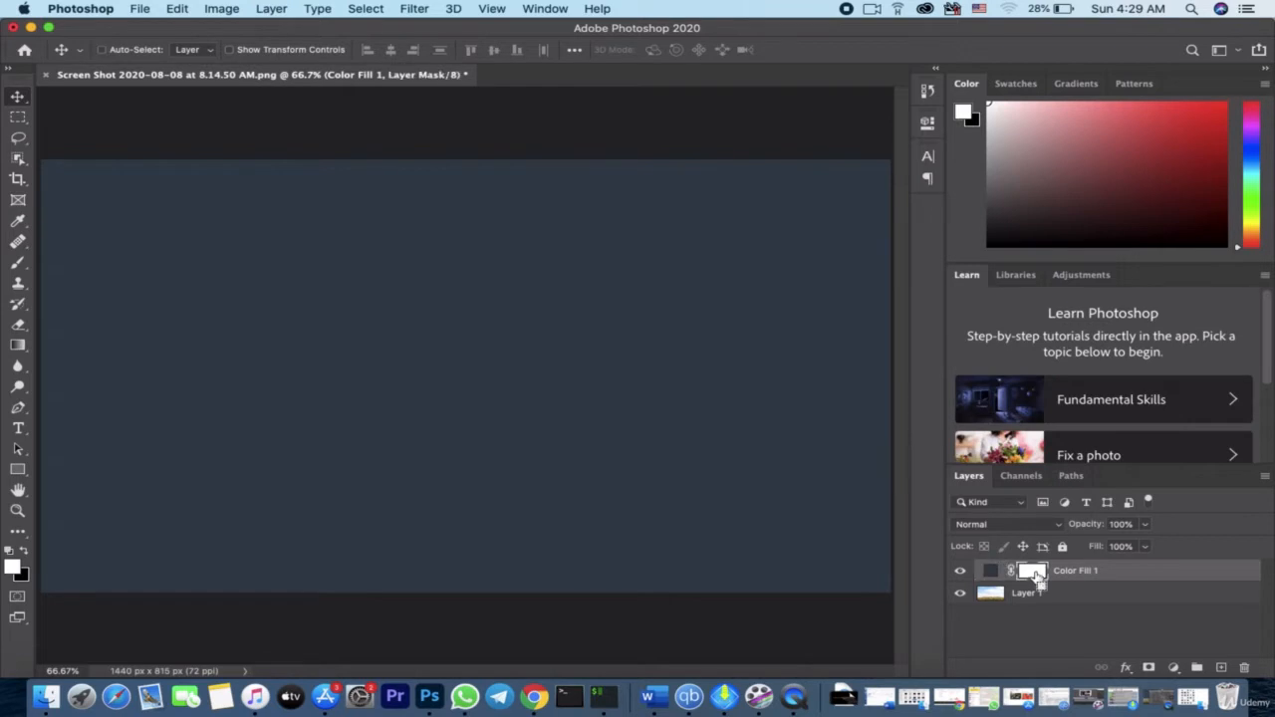
{"action": "key", "text": "super+i"}
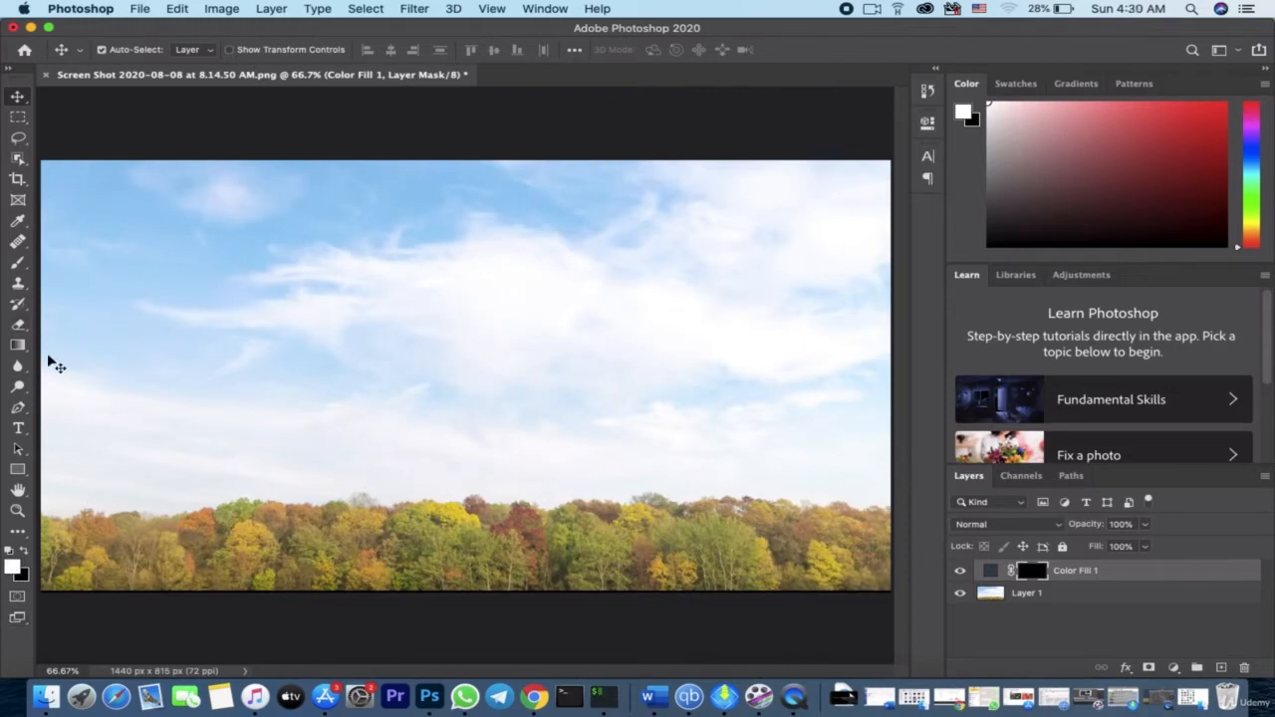
{"action": "left_click", "coordinate": [17, 264]}
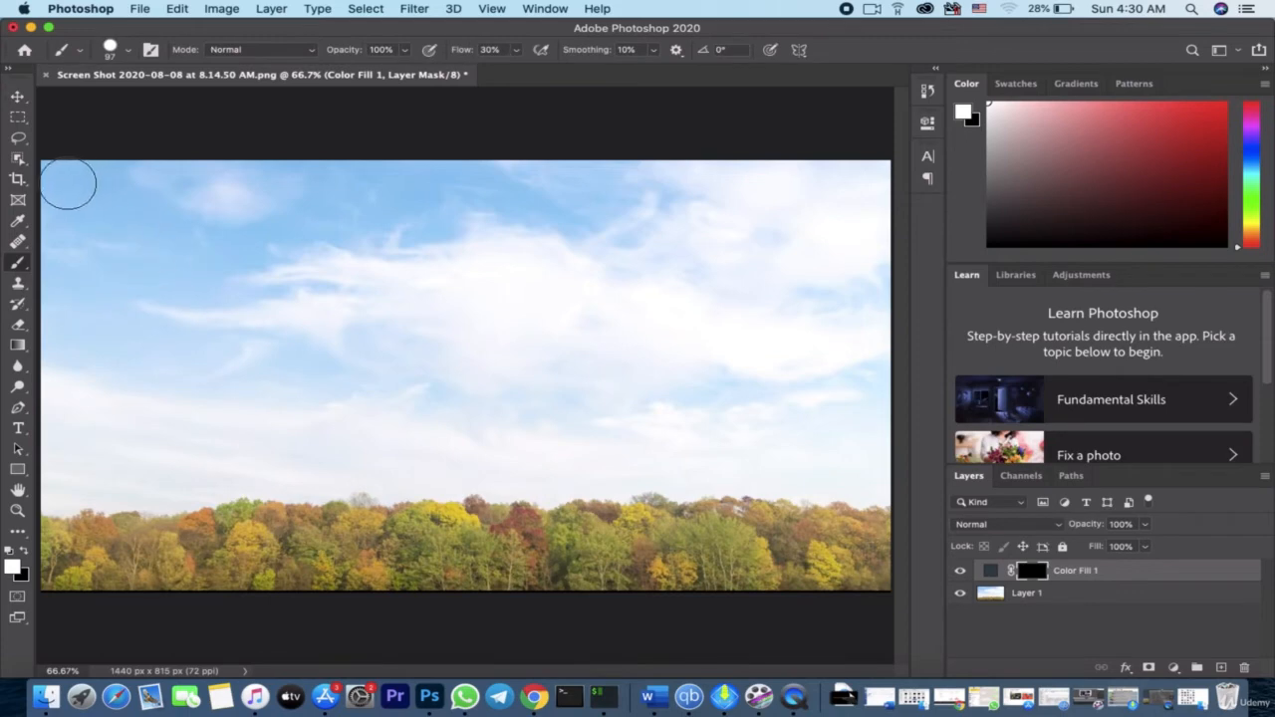
Try painting the sky white on the fill layer's mask with the 97 px brush down to the treeline, and reset the mask to black
{"action": "mouse_move", "coordinate": [63, 179]}
{"action": "left_mouse_down"}
{"action": "mouse_move", "coordinate": [89, 189]}
{"action": "mouse_move", "coordinate": [55, 184]}
{"action": "mouse_move", "coordinate": [50, 384]}
{"action": "mouse_move", "coordinate": [147, 204]}
{"action": "mouse_move", "coordinate": [110, 184]}
{"action": "mouse_move", "coordinate": [299, 199]}
{"action": "mouse_move", "coordinate": [661, 180]}
{"action": "mouse_move", "coordinate": [632, 189]}
{"action": "mouse_move", "coordinate": [448, 335]}
{"action": "mouse_move", "coordinate": [489, 356]}
{"action": "mouse_move", "coordinate": [688, 330]}
{"action": "left_mouse_up"}
{"action": "mouse_move", "coordinate": [778, 287]}
{"action": "left_mouse_down"}
{"action": "mouse_move", "coordinate": [606, 208]}
{"action": "mouse_move", "coordinate": [840, 194]}
{"action": "mouse_move", "coordinate": [867, 175]}
{"action": "mouse_move", "coordinate": [827, 158]}
{"action": "mouse_move", "coordinate": [771, 265]}
{"action": "mouse_move", "coordinate": [709, 248]}
{"action": "mouse_move", "coordinate": [803, 211]}
{"action": "mouse_move", "coordinate": [462, 396]}
{"action": "mouse_move", "coordinate": [428, 299]}
{"action": "mouse_move", "coordinate": [399, 270]}
{"action": "mouse_move", "coordinate": [498, 222]}
{"action": "mouse_move", "coordinate": [476, 242]}
{"action": "mouse_move", "coordinate": [100, 314]}
{"action": "mouse_move", "coordinate": [408, 222]}
{"action": "left_mouse_up"}
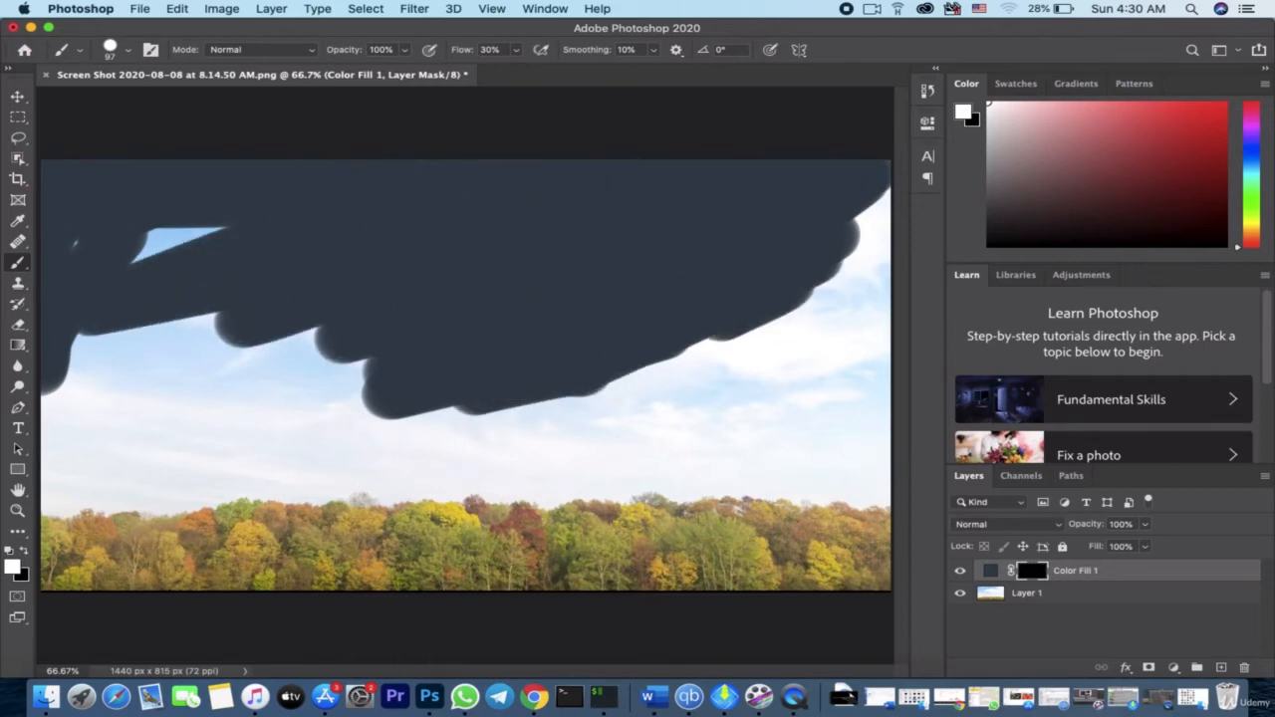
{"action": "left_click_drag", "start_coordinate": [62, 307], "coordinate": [59, 281]}
{"action": "mouse_move", "coordinate": [88, 341]}
{"action": "left_mouse_down"}
{"action": "mouse_move", "coordinate": [51, 469]}
{"action": "mouse_move", "coordinate": [266, 422]}
{"action": "mouse_move", "coordinate": [204, 370]}
{"action": "mouse_move", "coordinate": [90, 357]}
{"action": "mouse_move", "coordinate": [149, 334]}
{"action": "mouse_move", "coordinate": [104, 442]}
{"action": "mouse_move", "coordinate": [265, 448]}
{"action": "mouse_move", "coordinate": [342, 408]}
{"action": "mouse_move", "coordinate": [752, 341]}
{"action": "mouse_move", "coordinate": [867, 214]}
{"action": "mouse_move", "coordinate": [877, 154]}
{"action": "mouse_move", "coordinate": [847, 394]}
{"action": "mouse_move", "coordinate": [855, 484]}
{"action": "mouse_move", "coordinate": [885, 476]}
{"action": "left_mouse_up"}
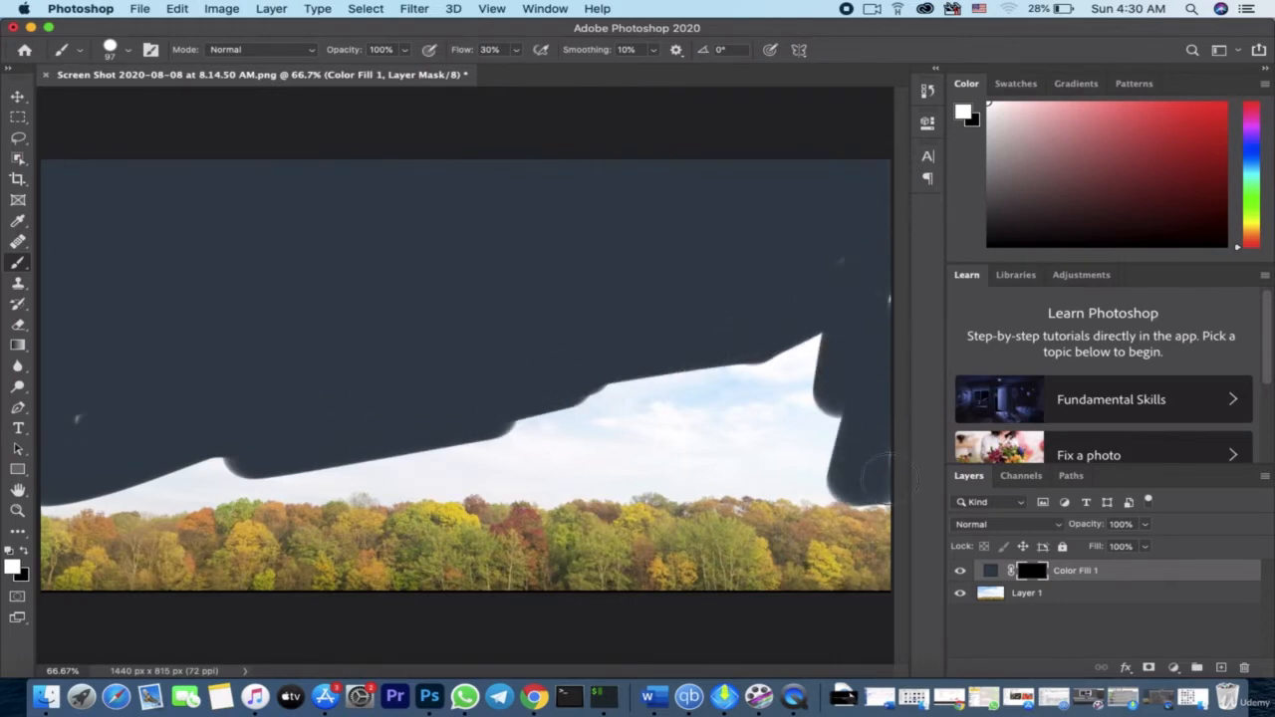
{"action": "mouse_move", "coordinate": [869, 408]}
{"action": "left_mouse_down"}
{"action": "mouse_move", "coordinate": [761, 318]}
{"action": "mouse_move", "coordinate": [784, 362]}
{"action": "mouse_move", "coordinate": [763, 408]}
{"action": "mouse_move", "coordinate": [802, 401]}
{"action": "mouse_move", "coordinate": [820, 462]}
{"action": "mouse_move", "coordinate": [847, 486]}
{"action": "mouse_move", "coordinate": [418, 448]}
{"action": "mouse_move", "coordinate": [583, 400]}
{"action": "mouse_move", "coordinate": [597, 427]}
{"action": "mouse_move", "coordinate": [561, 471]}
{"action": "mouse_move", "coordinate": [521, 478]}
{"action": "mouse_move", "coordinate": [448, 450]}
{"action": "mouse_move", "coordinate": [279, 442]}
{"action": "mouse_move", "coordinate": [79, 463]}
{"action": "left_mouse_up"}
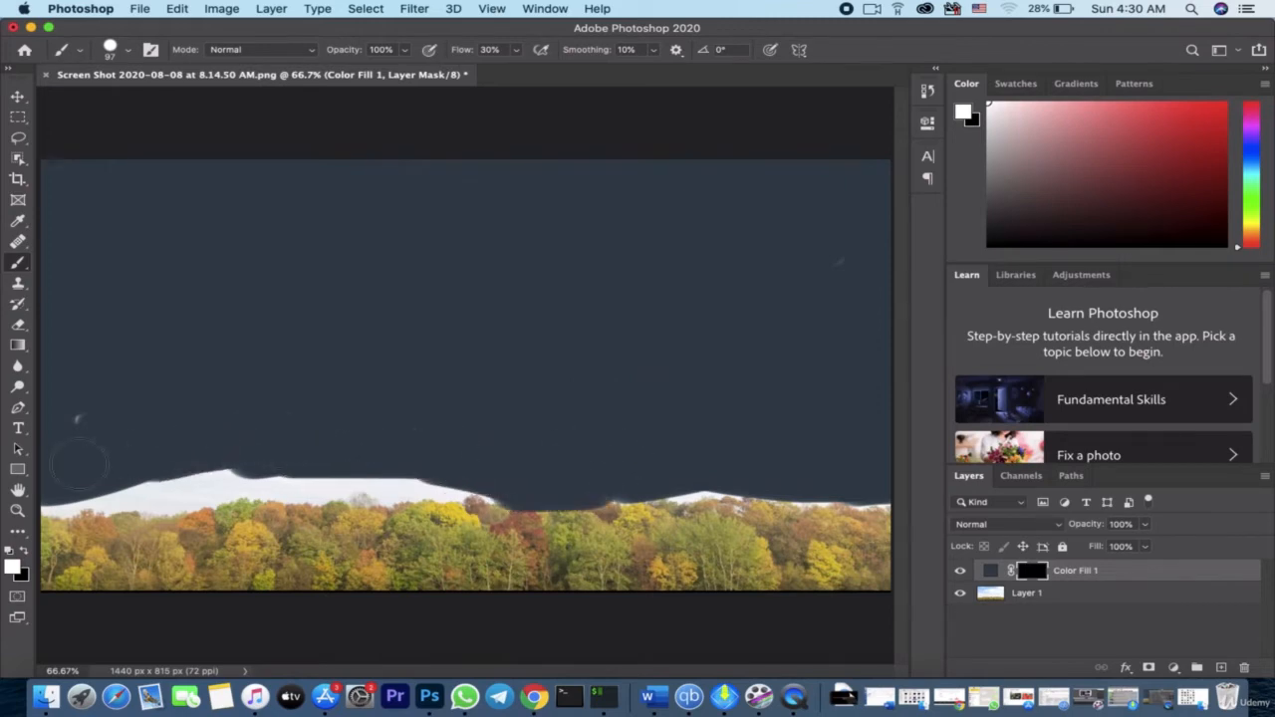
{"action": "mouse_move", "coordinate": [92, 416]}
{"action": "left_mouse_down"}
{"action": "mouse_move", "coordinate": [58, 484]}
{"action": "mouse_move", "coordinate": [75, 493]}
{"action": "mouse_move", "coordinate": [65, 496]}
{"action": "mouse_move", "coordinate": [371, 483]}
{"action": "mouse_move", "coordinate": [530, 500]}
{"action": "left_mouse_up"}
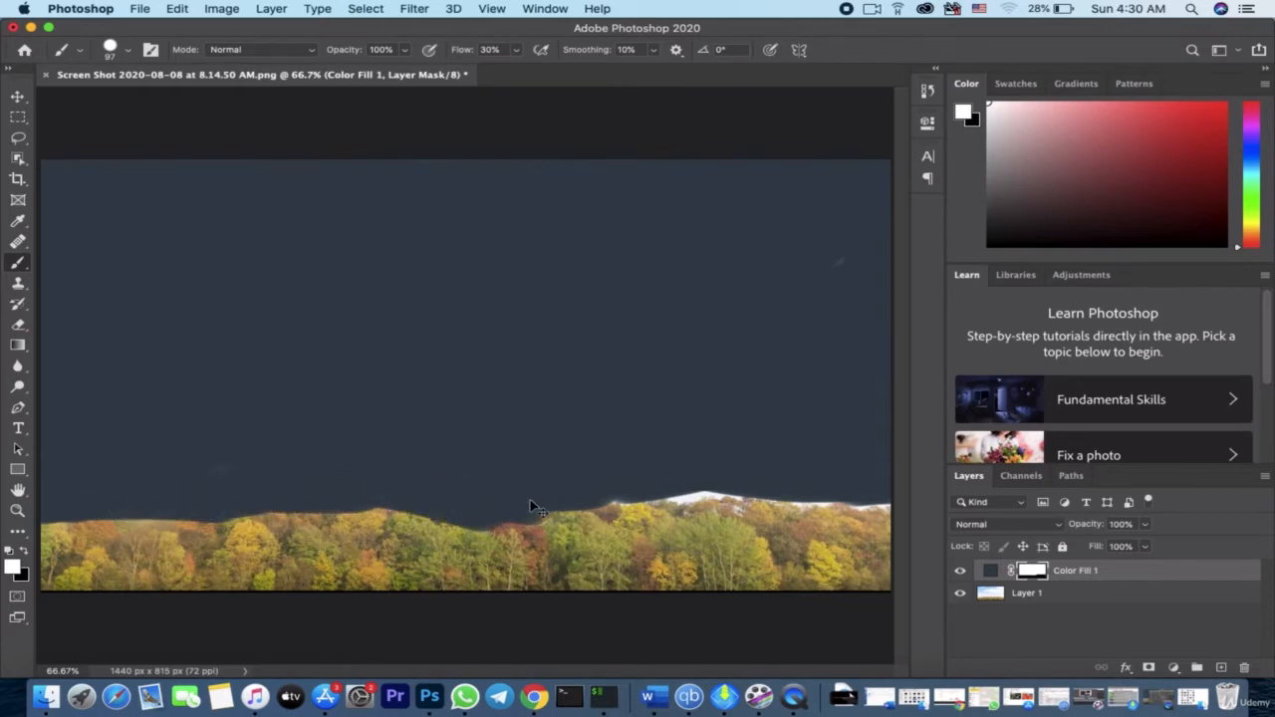
{"action": "key", "text": "super+i"}
{"action": "mouse_move", "coordinate": [66, 193]}
{"action": "left_mouse_down"}
{"action": "mouse_move", "coordinate": [68, 177]}
{"action": "mouse_move", "coordinate": [45, 518]}
{"action": "mouse_move", "coordinate": [61, 442]}
{"action": "left_mouse_up"}
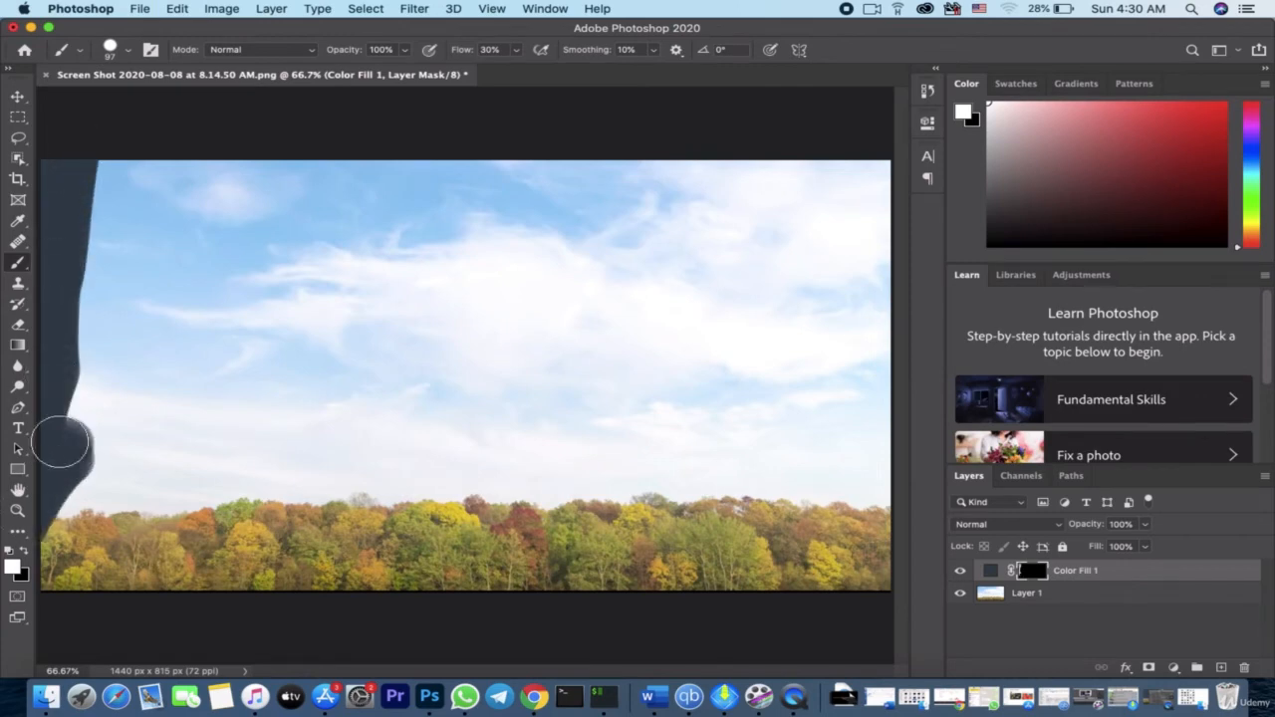
{"action": "key", "text": "super+z"}
Paint the whole sky white on the fill layer's mask down to the treeline, enlarging the Hard Round brush to 201 px
{"action": "mouse_move", "coordinate": [63, 163]}
{"action": "left_mouse_down"}
{"action": "mouse_move", "coordinate": [309, 164]}
{"action": "mouse_move", "coordinate": [778, 120]}
{"action": "mouse_move", "coordinate": [832, 198]}
{"action": "mouse_move", "coordinate": [810, 215]}
{"action": "mouse_move", "coordinate": [299, 236]}
{"action": "mouse_move", "coordinate": [696, 190]}
{"action": "mouse_move", "coordinate": [732, 212]}
{"action": "mouse_move", "coordinate": [479, 297]}
{"action": "mouse_move", "coordinate": [304, 319]}
{"action": "left_mouse_up"}
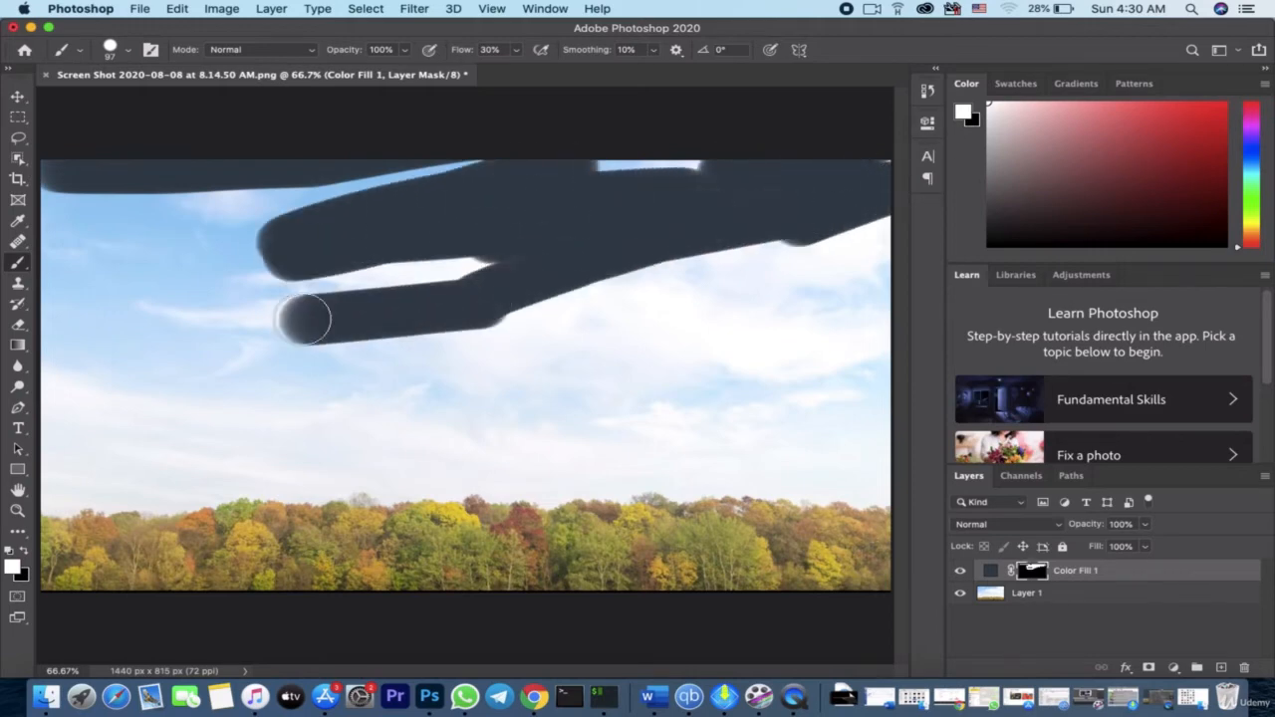
{"action": "left_click", "coordinate": [128, 50]}
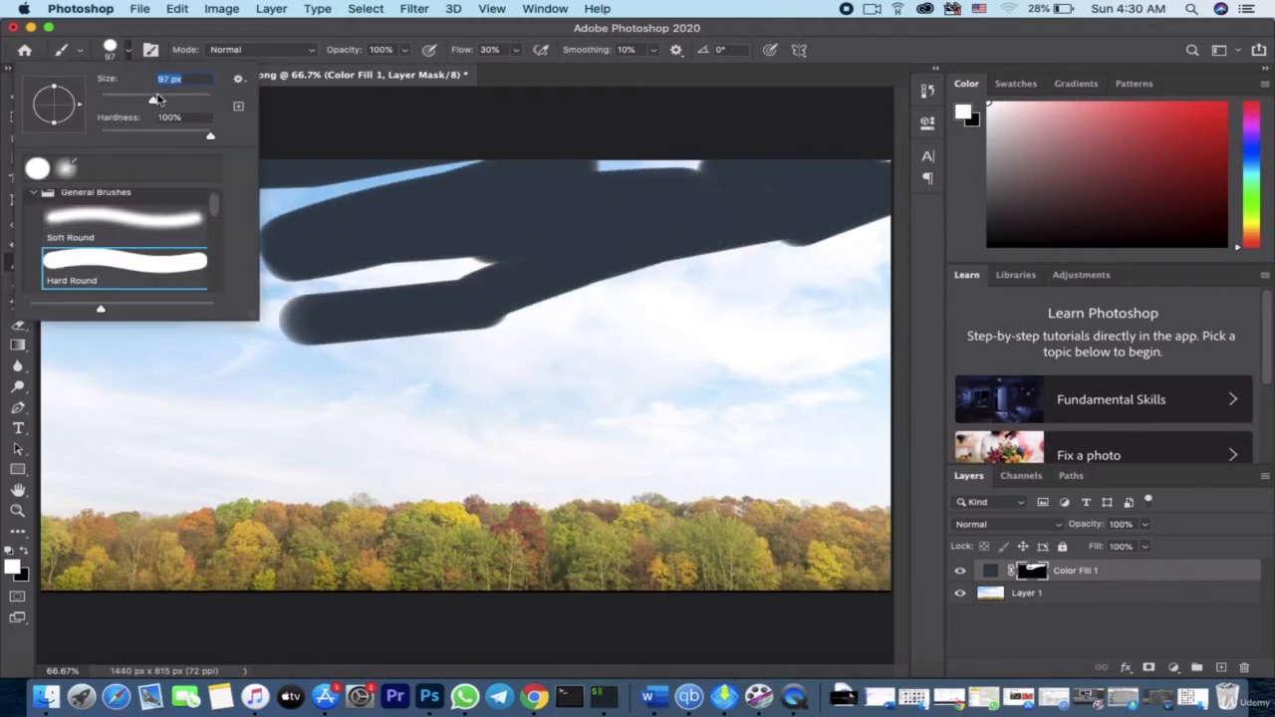
{"action": "left_click_drag", "start_coordinate": [153, 102], "coordinate": [185, 103]}
{"action": "mouse_move", "coordinate": [532, 293]}
{"action": "left_mouse_down"}
{"action": "mouse_move", "coordinate": [584, 299]}
{"action": "mouse_move", "coordinate": [619, 383]}
{"action": "mouse_move", "coordinate": [906, 222]}
{"action": "mouse_move", "coordinate": [40, 234]}
{"action": "mouse_move", "coordinate": [71, 365]}
{"action": "mouse_move", "coordinate": [71, 433]}
{"action": "mouse_move", "coordinate": [177, 433]}
{"action": "mouse_move", "coordinate": [250, 322]}
{"action": "mouse_move", "coordinate": [408, 340]}
{"action": "mouse_move", "coordinate": [436, 367]}
{"action": "mouse_move", "coordinate": [803, 368]}
{"action": "mouse_move", "coordinate": [866, 333]}
{"action": "mouse_move", "coordinate": [868, 379]}
{"action": "mouse_move", "coordinate": [843, 449]}
{"action": "mouse_move", "coordinate": [632, 421]}
{"action": "mouse_move", "coordinate": [604, 447]}
{"action": "mouse_move", "coordinate": [555, 455]}
{"action": "mouse_move", "coordinate": [170, 441]}
{"action": "mouse_move", "coordinate": [136, 462]}
{"action": "mouse_move", "coordinate": [396, 441]}
{"action": "mouse_move", "coordinate": [598, 453]}
{"action": "mouse_move", "coordinate": [880, 445]}
{"action": "mouse_move", "coordinate": [905, 432]}
{"action": "left_mouse_up"}
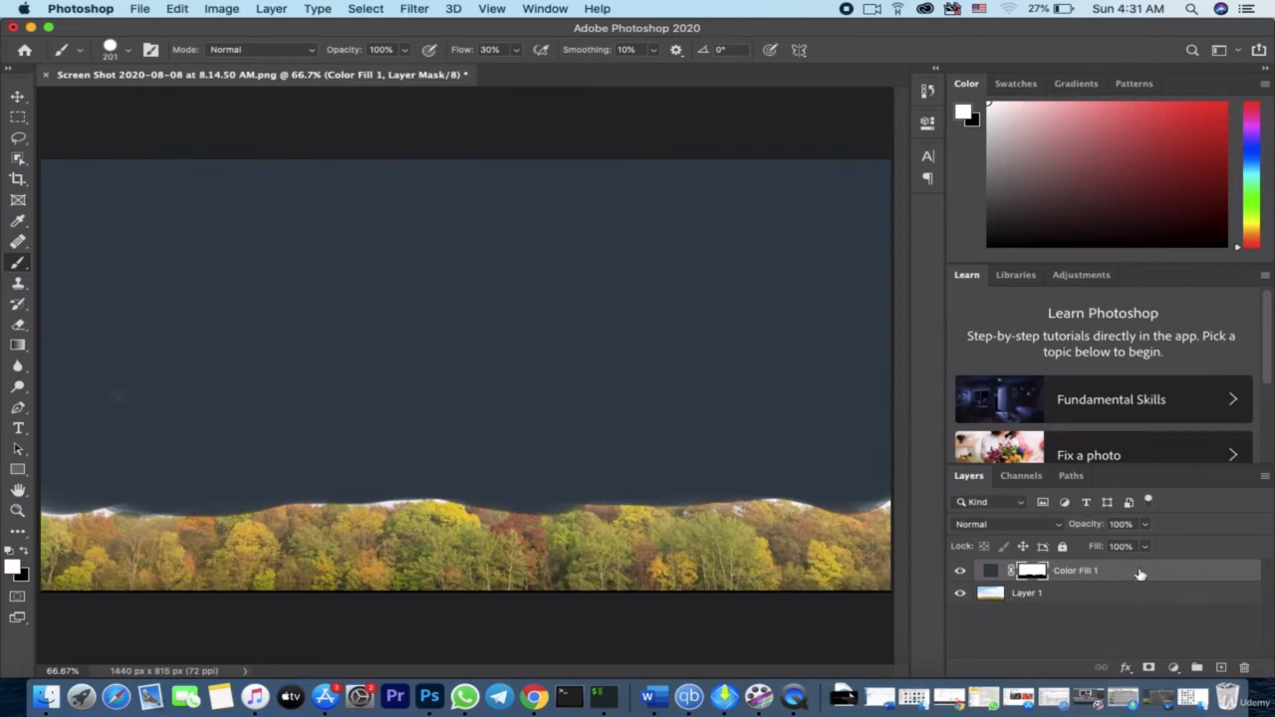
Open the fill layer's blending options and lower the Blend If Underlying Layer white point to 219
{"action": "left_click", "coordinate": [1237, 575]}
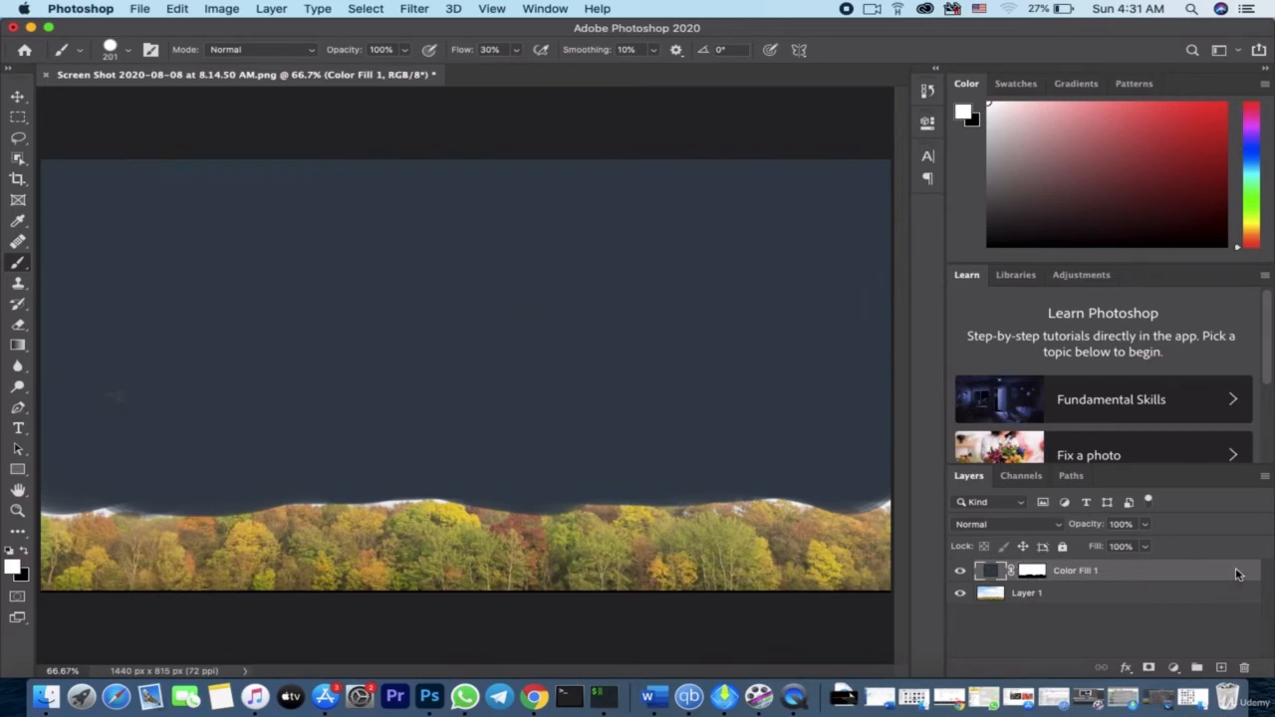
{"action": "double_click", "coordinate": [1238, 575]}
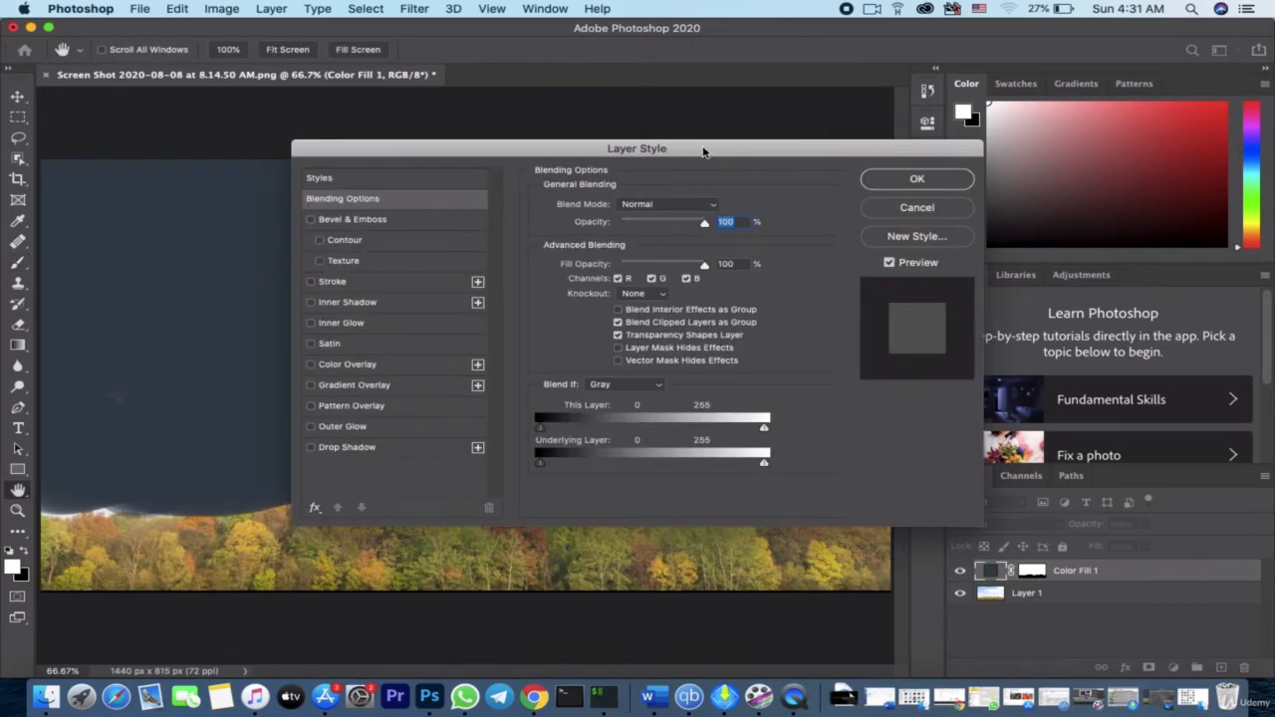
{"action": "left_click_drag", "start_coordinate": [702, 152], "coordinate": [994, 143]}
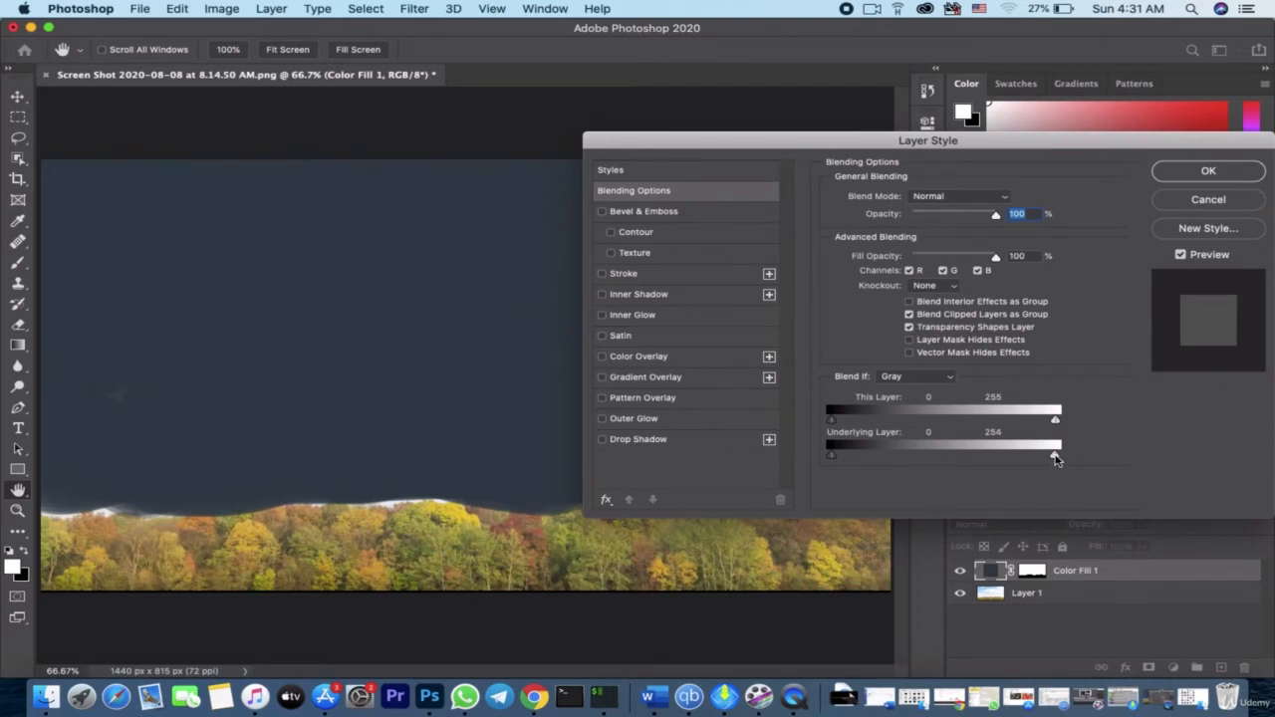
{"action": "left_click_drag", "start_coordinate": [1057, 459], "coordinate": [1014, 465]}
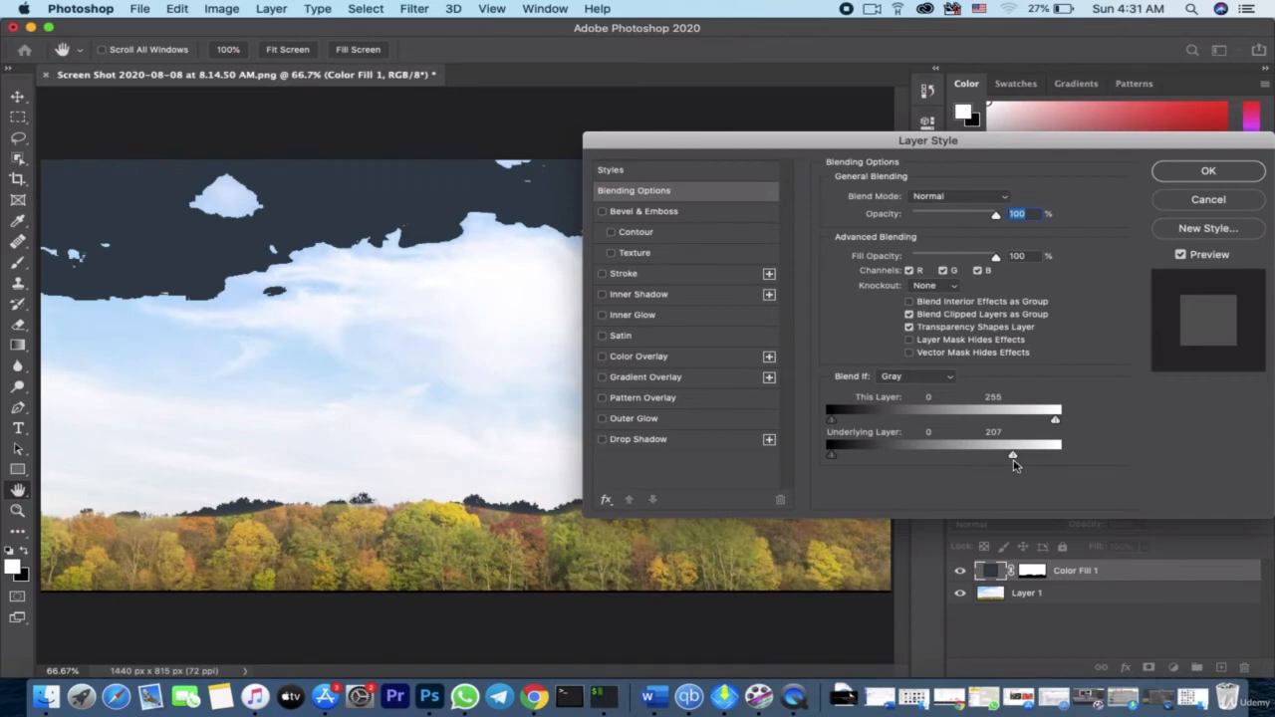
{"action": "mouse_move", "coordinate": [1014, 465]}
{"action": "left_mouse_down"}
{"action": "mouse_move", "coordinate": [1046, 465]}
{"action": "mouse_move", "coordinate": [1026, 465]}
{"action": "left_mouse_up"}
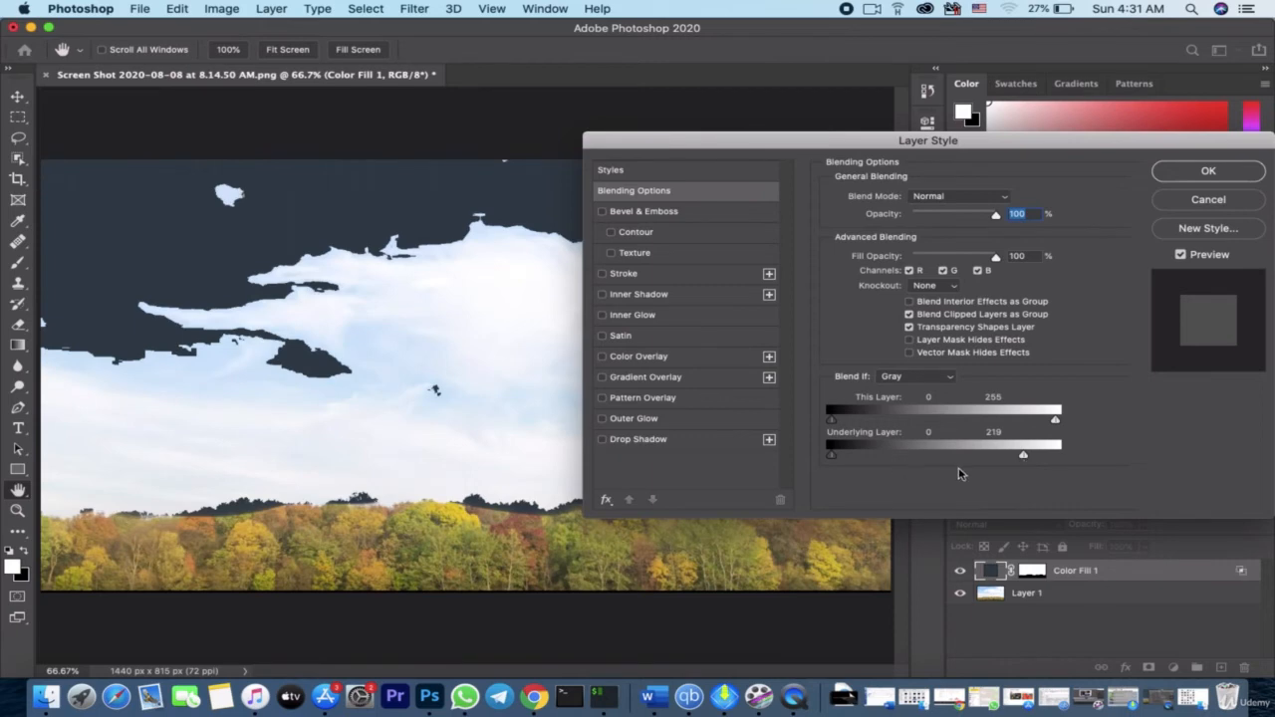
Split the Underlying Layer white slider to 155 / 255 and apply the layer style
{"action": "key", "text": "alt"}
{"action": "left_click_drag", "start_coordinate": [1032, 459], "coordinate": [1040, 460]}
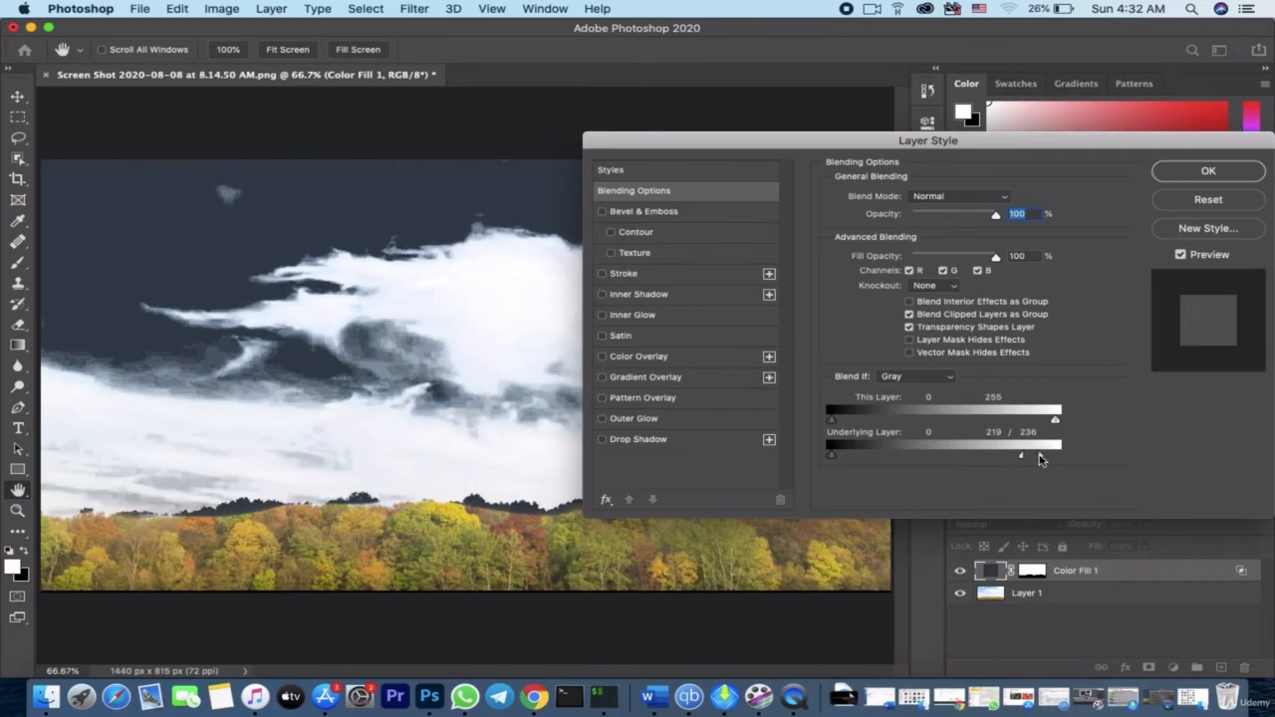
{"action": "left_click_drag", "start_coordinate": [1039, 459], "coordinate": [969, 463]}
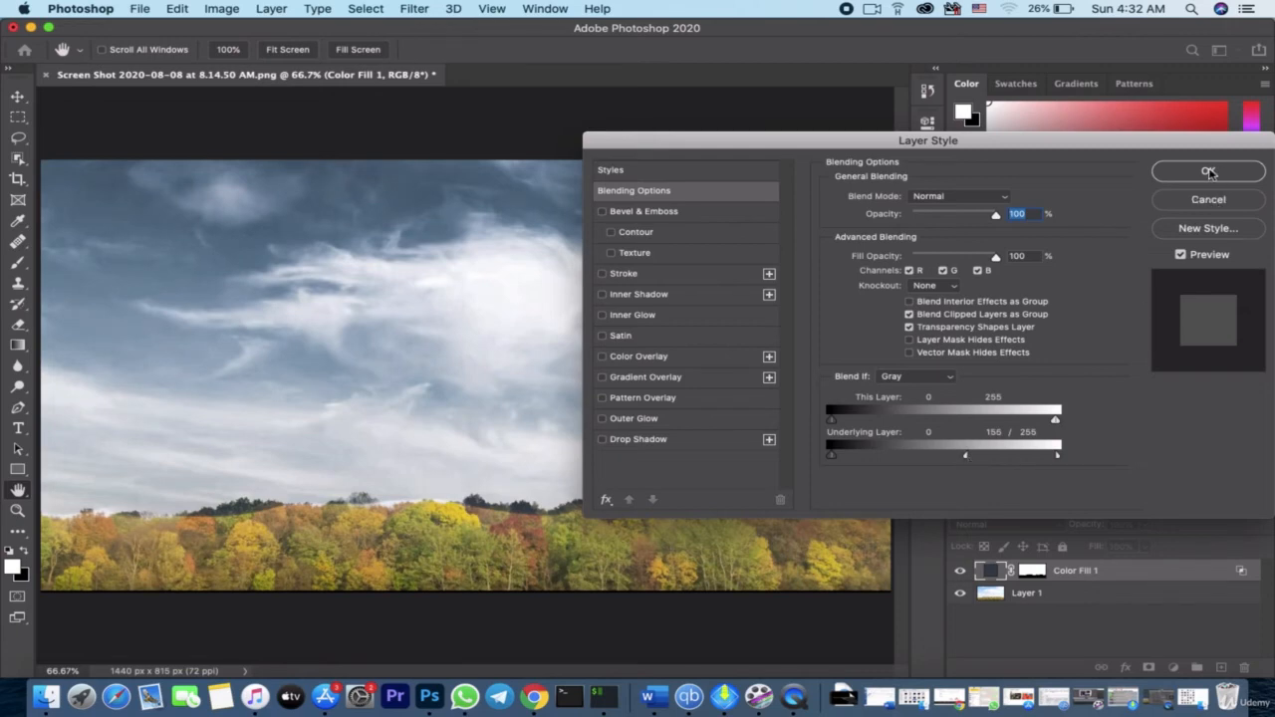
{"action": "left_click", "coordinate": [1209, 173]}
{"action": "key", "text": "b"}
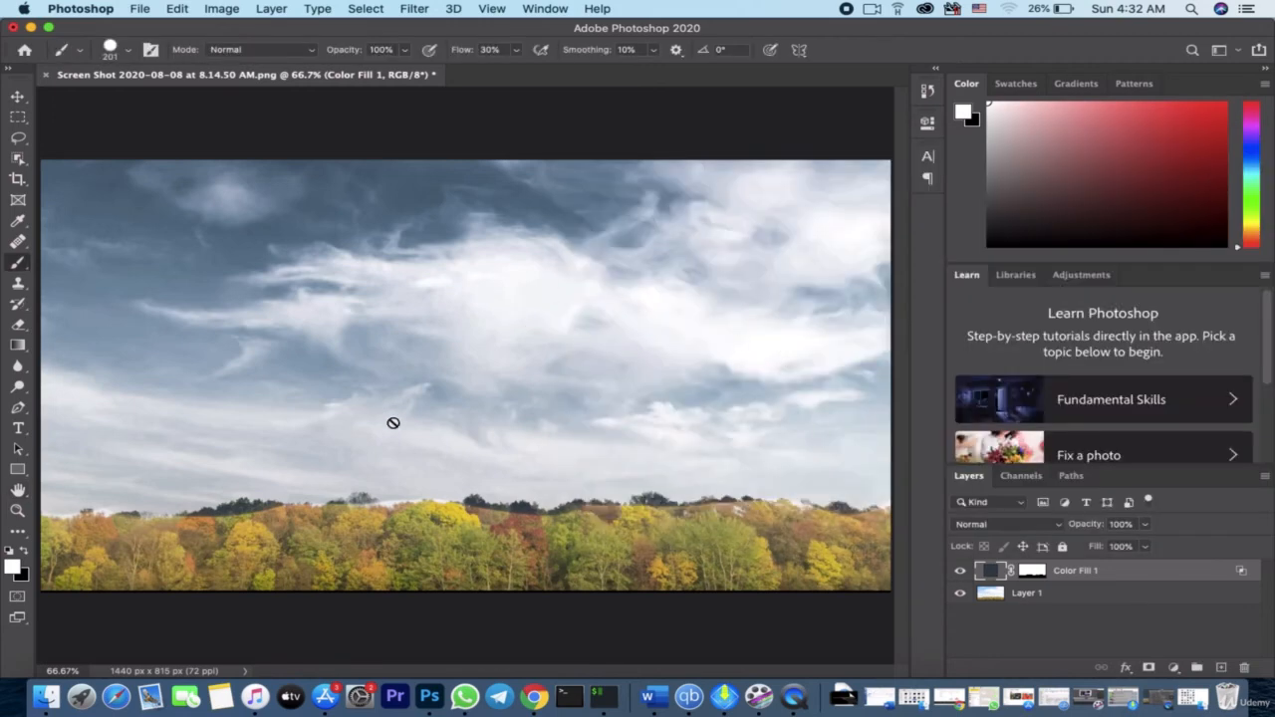
Change the Color Fill 1 layer's color to #204f78 and compare the sky with the layer hidden and shown
{"action": "left_click", "coordinate": [959, 572]}
{"action": "left_click", "coordinate": [959, 572]}
{"action": "double_click", "coordinate": [989, 571]}
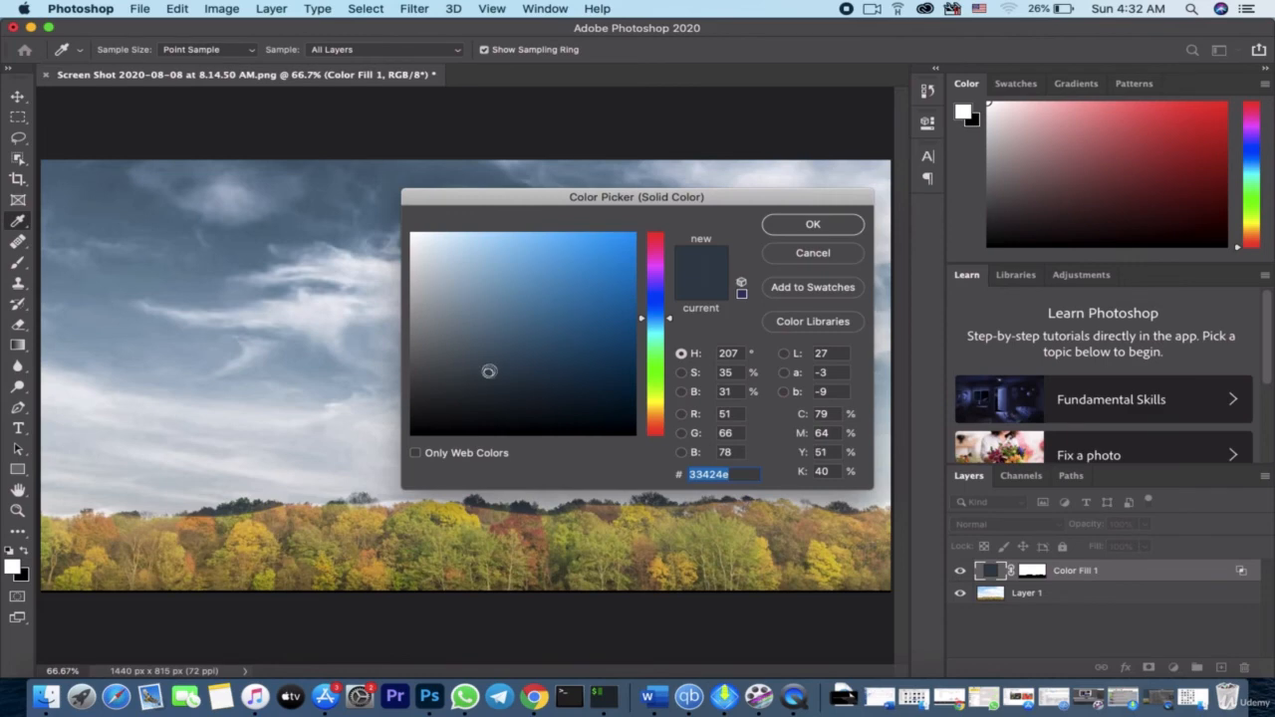
{"action": "mouse_move", "coordinate": [492, 373]}
{"action": "left_mouse_down"}
{"action": "mouse_move", "coordinate": [512, 382]}
{"action": "mouse_move", "coordinate": [511, 401]}
{"action": "left_mouse_up"}
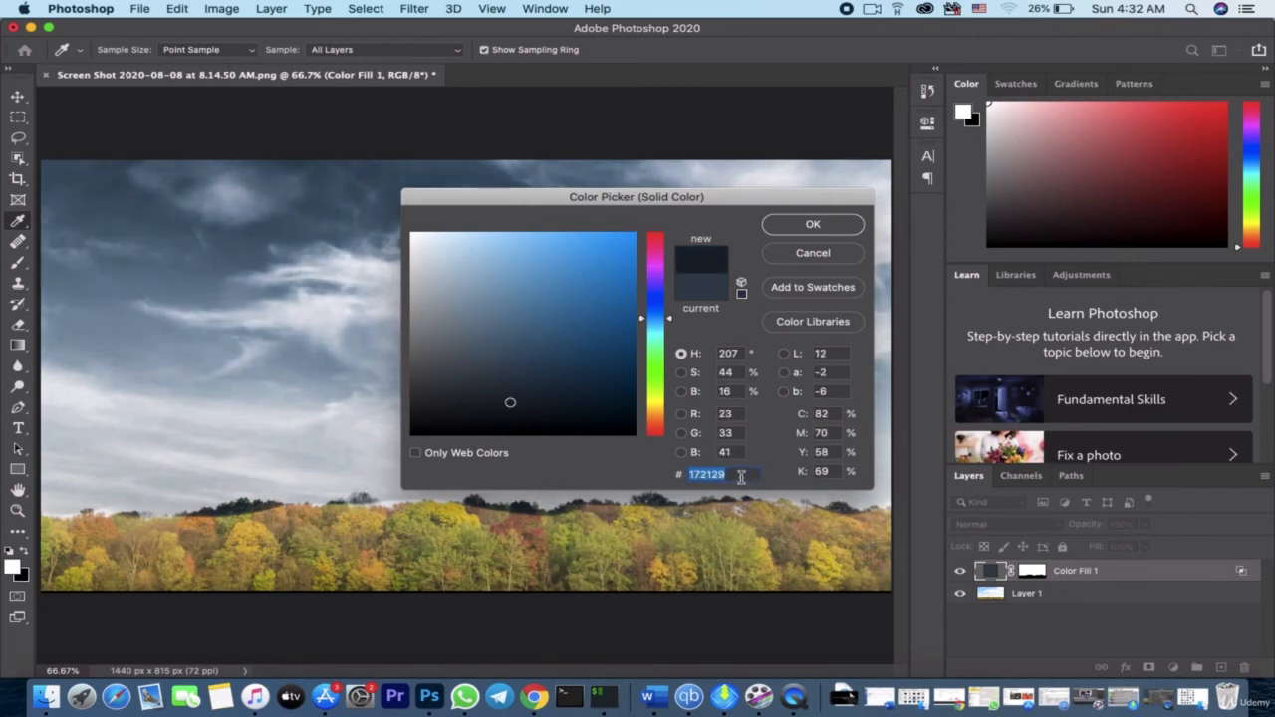
{"action": "type", "text": "20"}
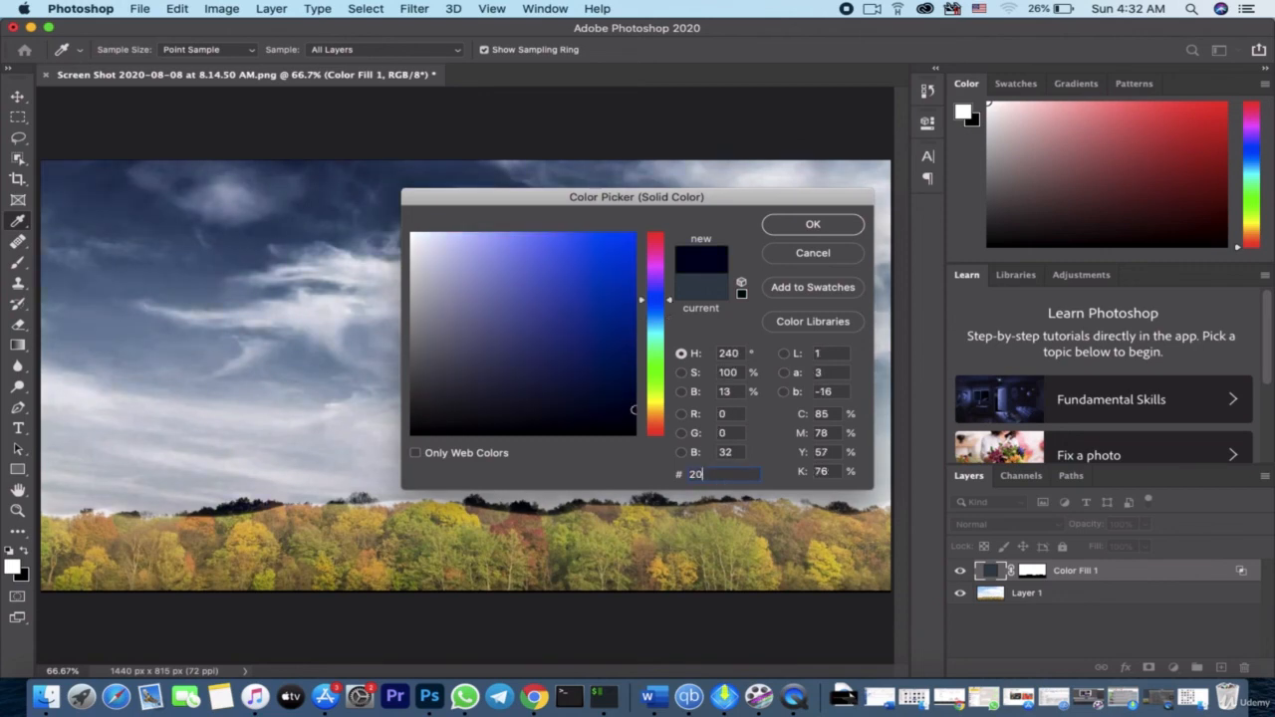
{"action": "type", "text": "4f"}
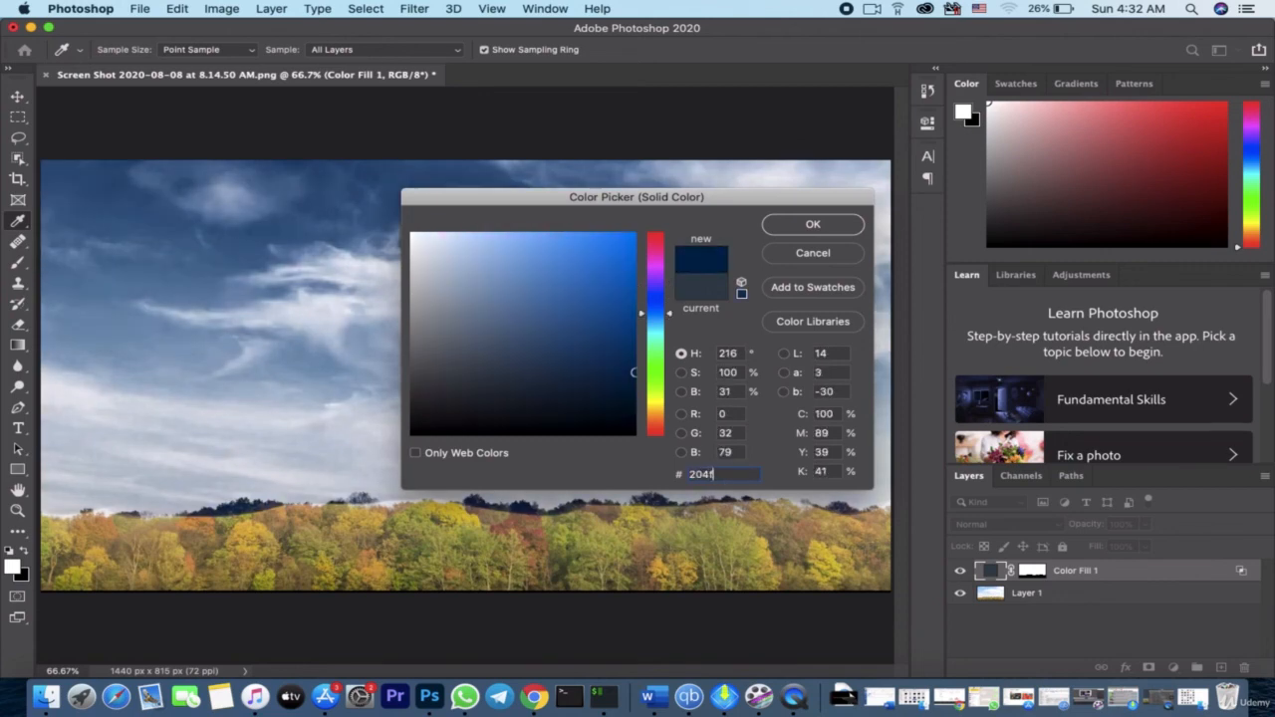
{"action": "type", "text": "78"}
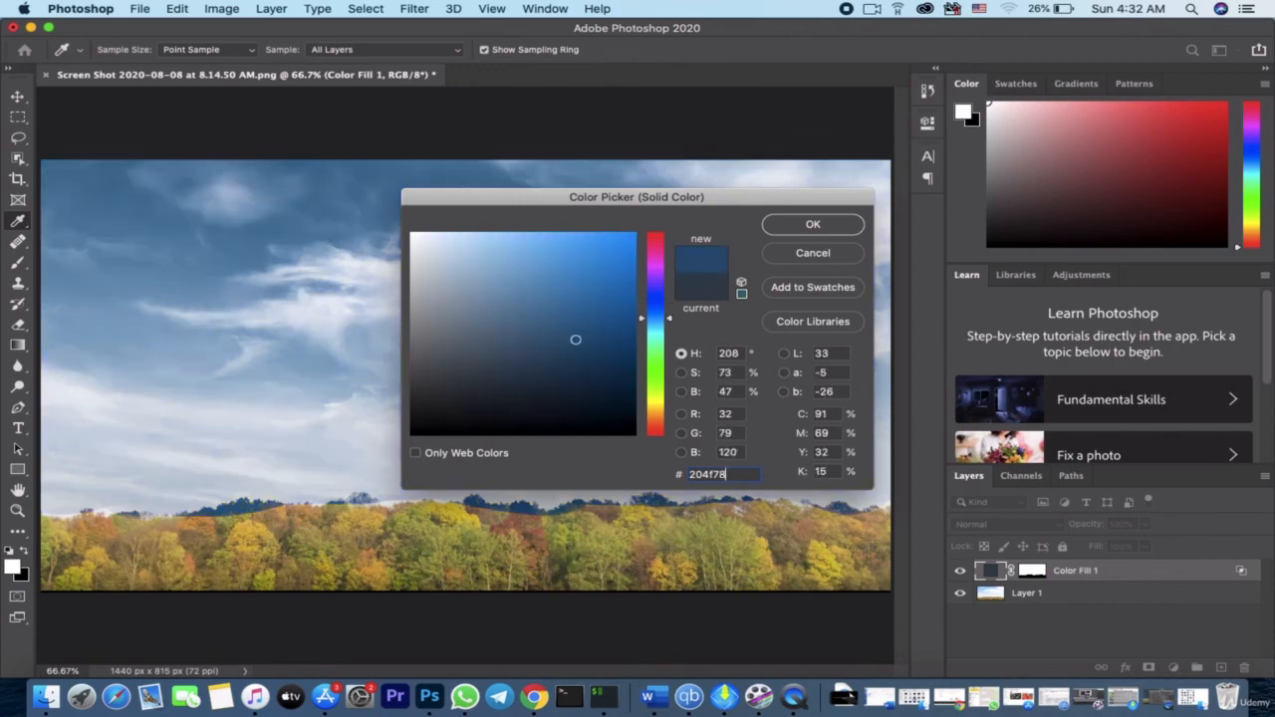
{"action": "left_click", "coordinate": [812, 223]}
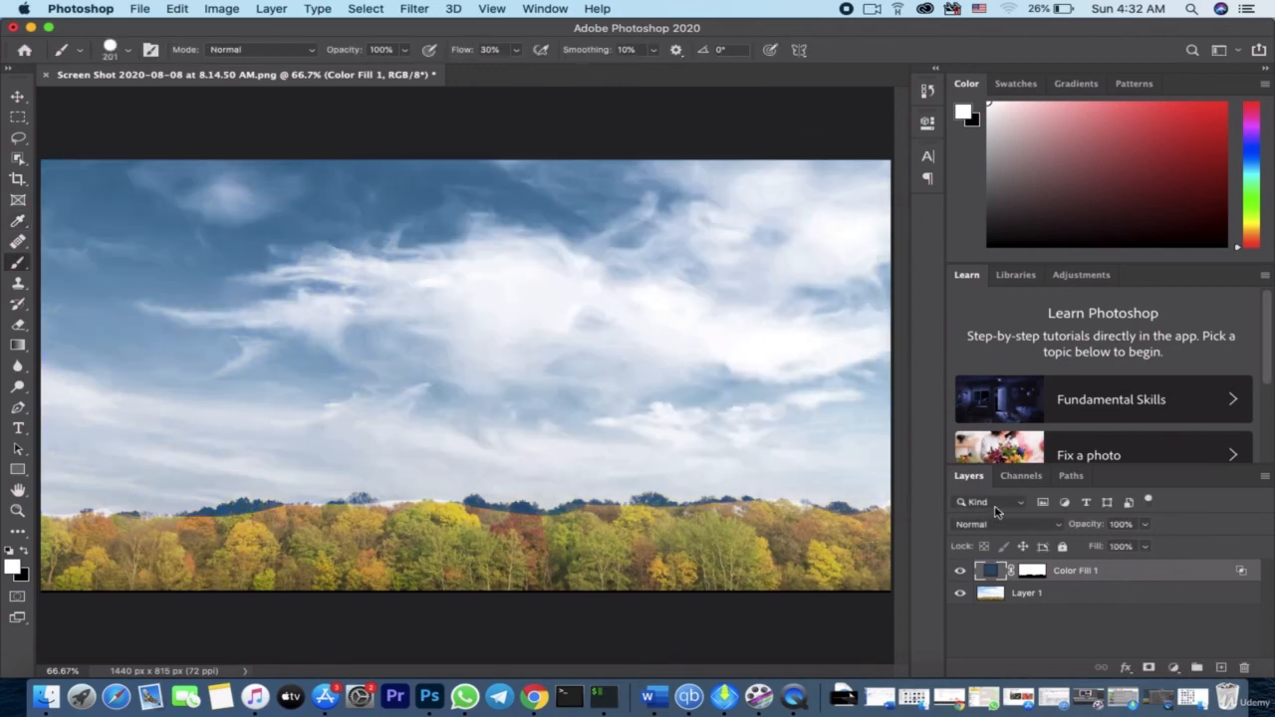
{"action": "left_click", "coordinate": [961, 572]}
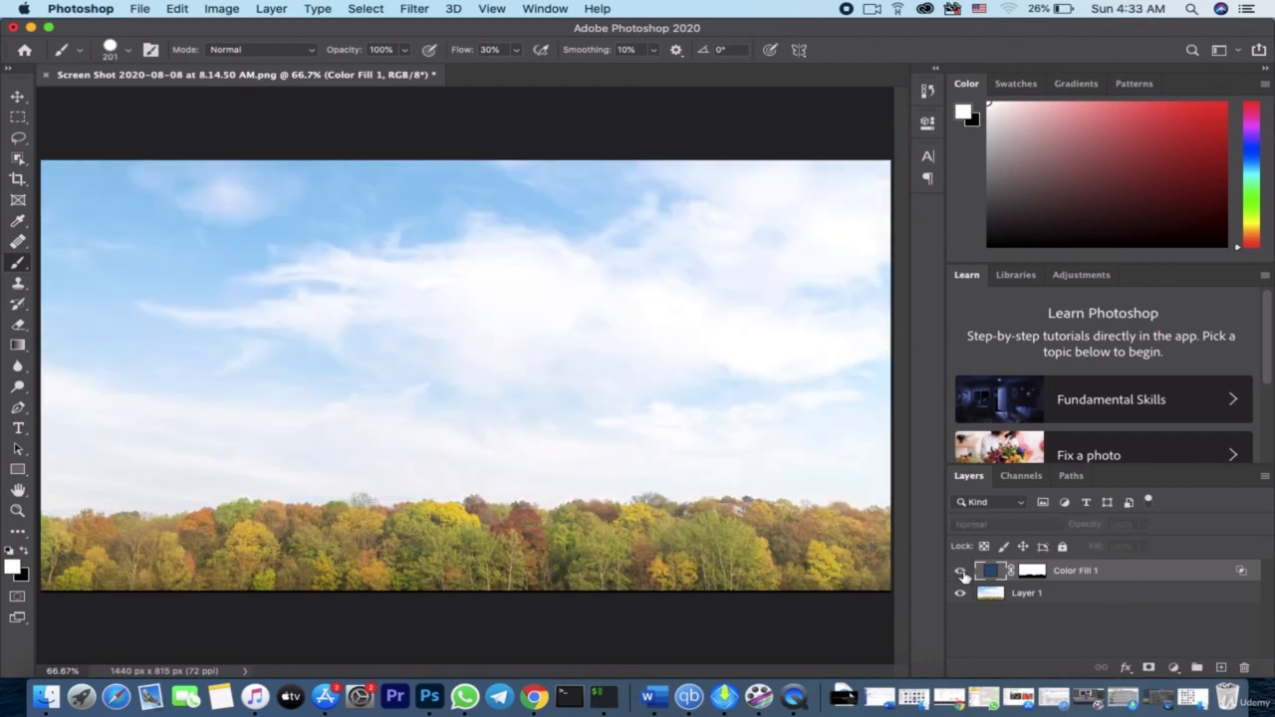
{"action": "left_click", "coordinate": [960, 572]}
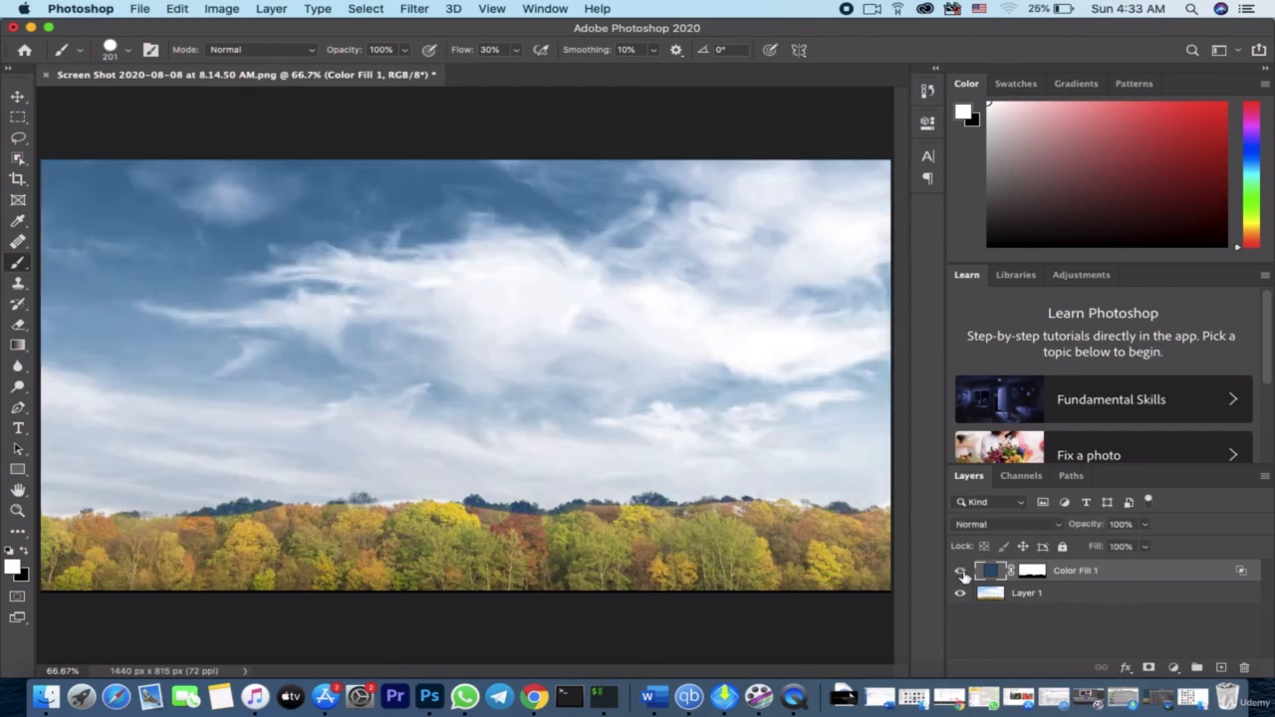